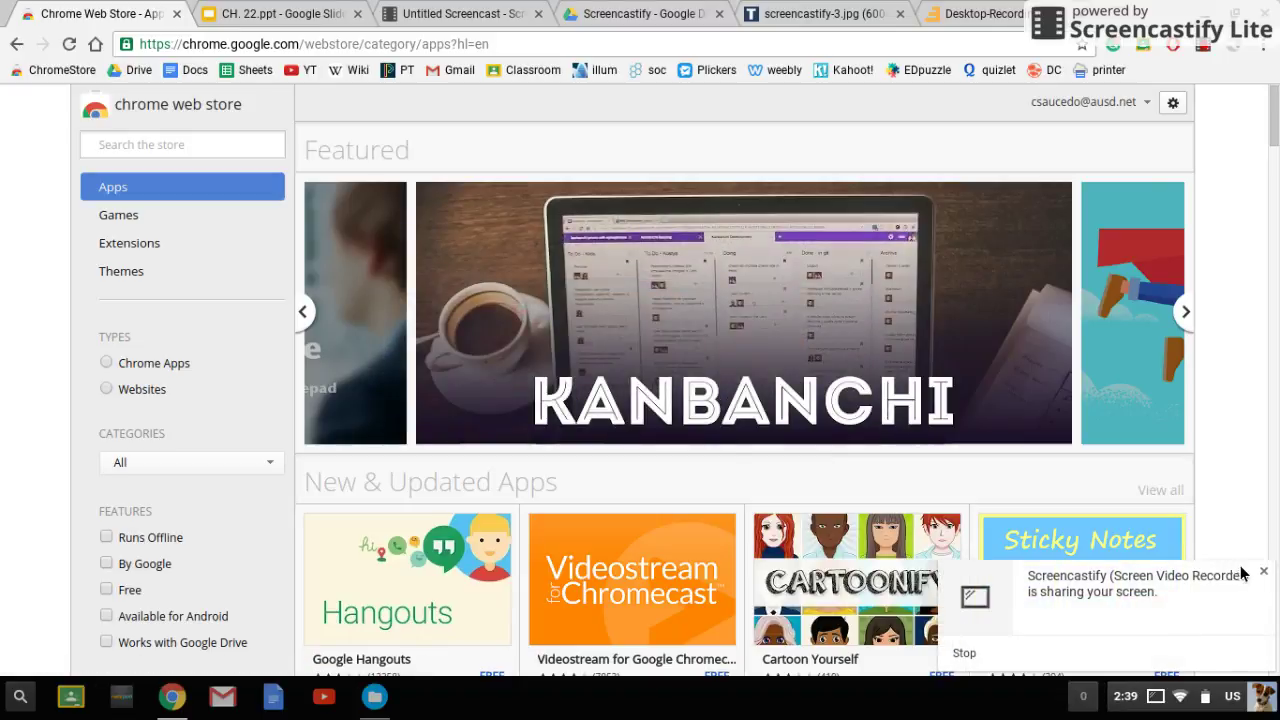
Step: Dismiss the sharing notification and search the Web Store for the screencastify extension
left_click(1262, 572)
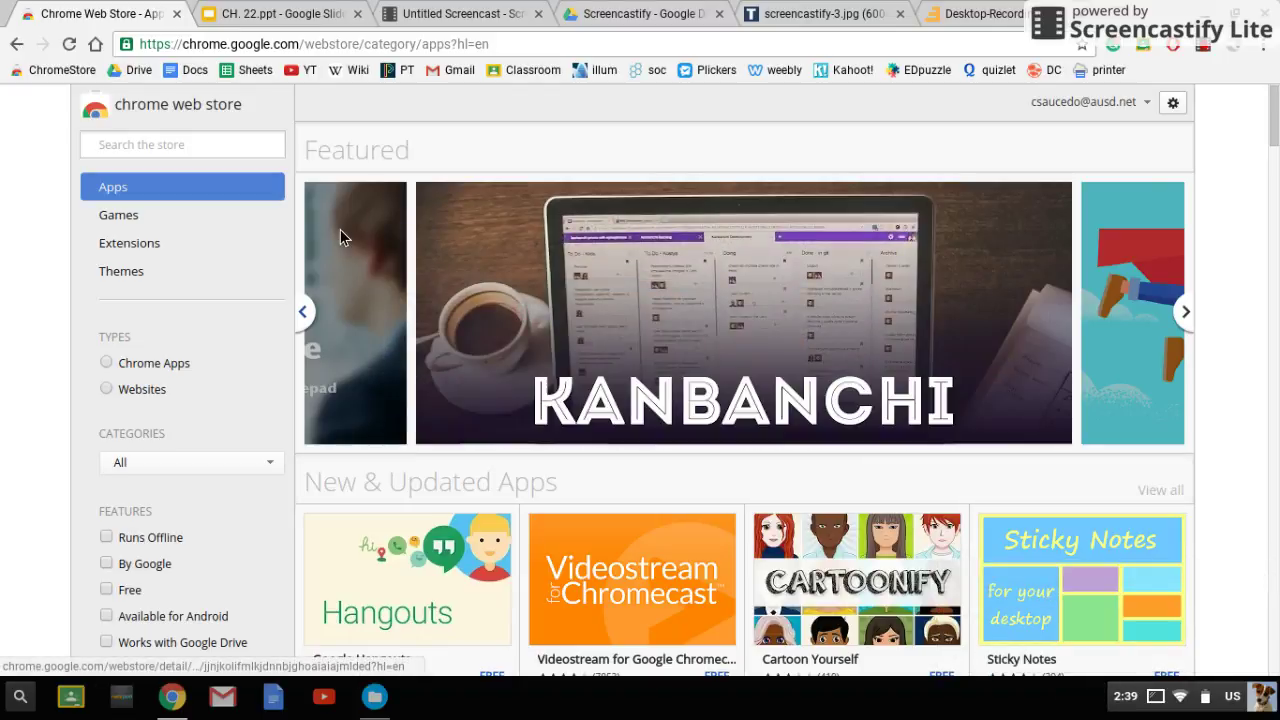
left_click(241, 156)
type("screen")
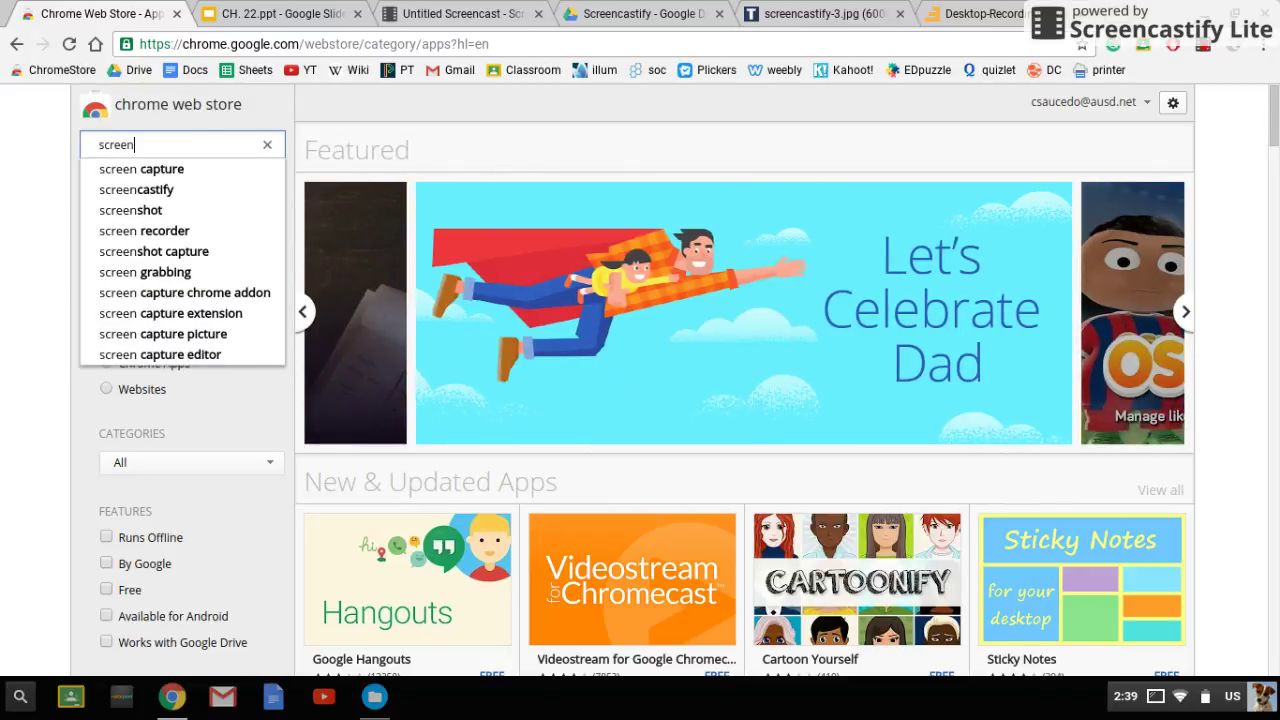
key("Down")
key("Down")
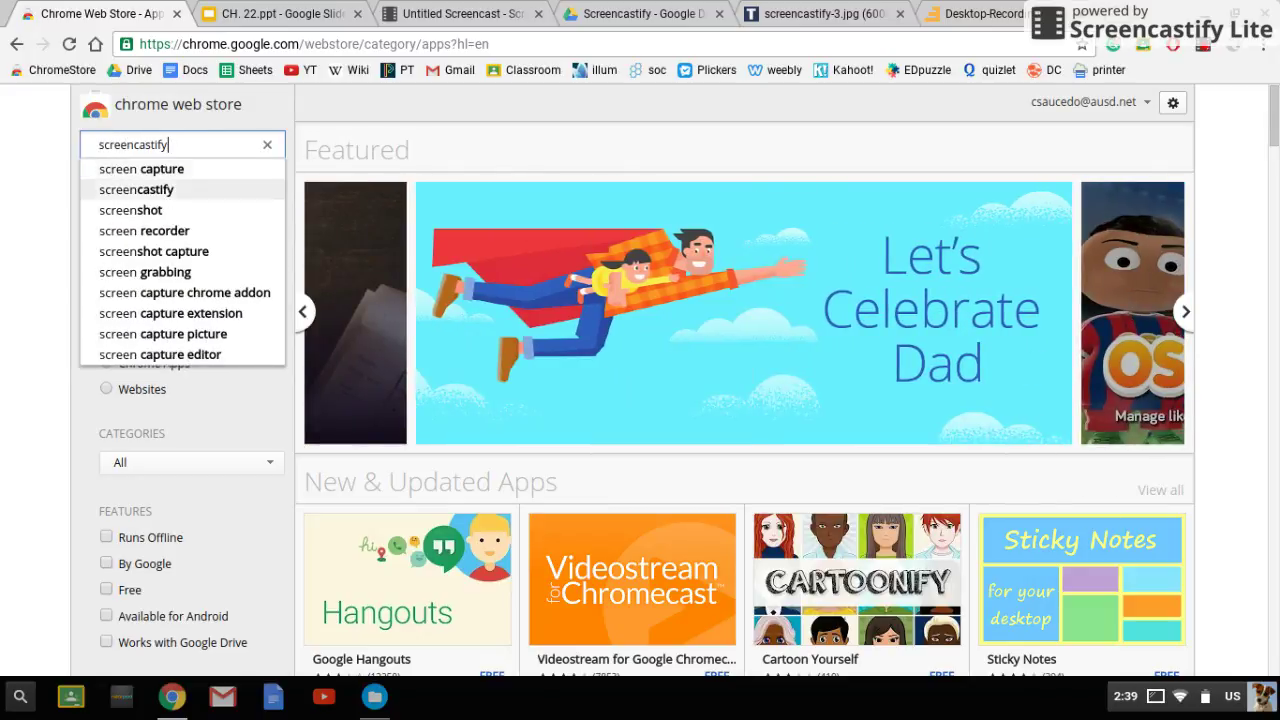
key("Return")
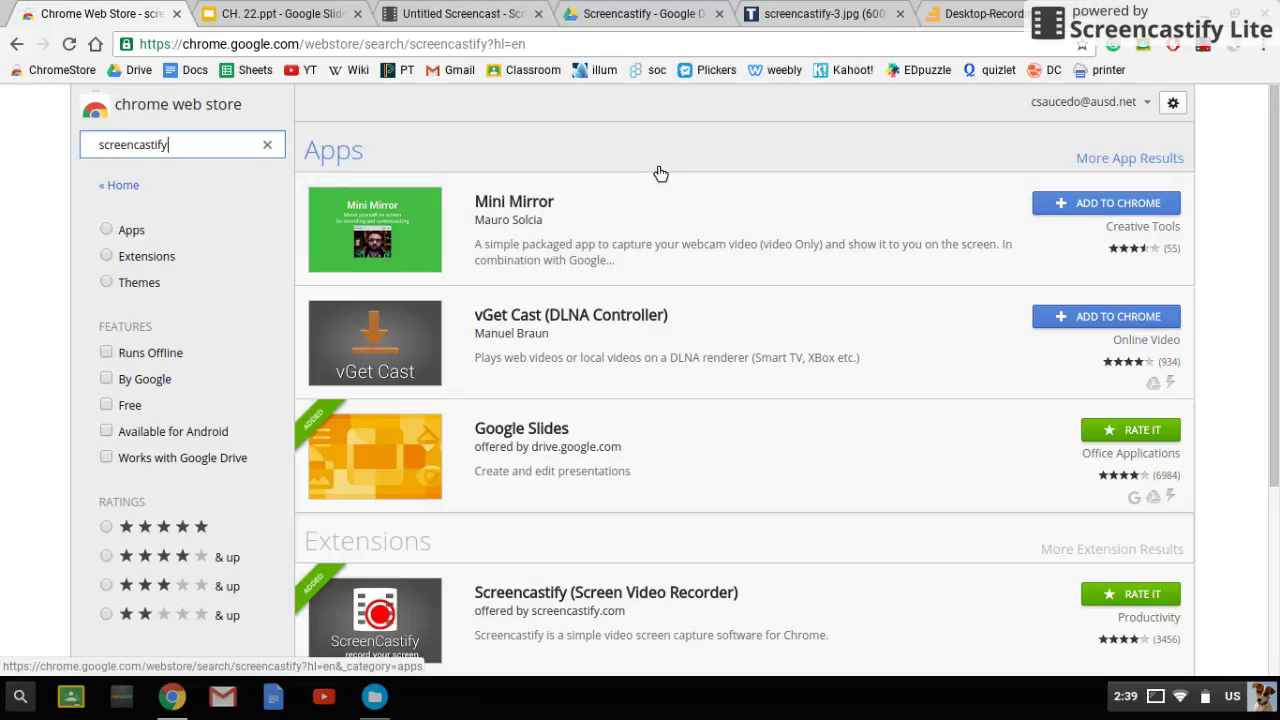
scroll(660, 174, "down", 2)
scroll(660, 174, "down", 3)
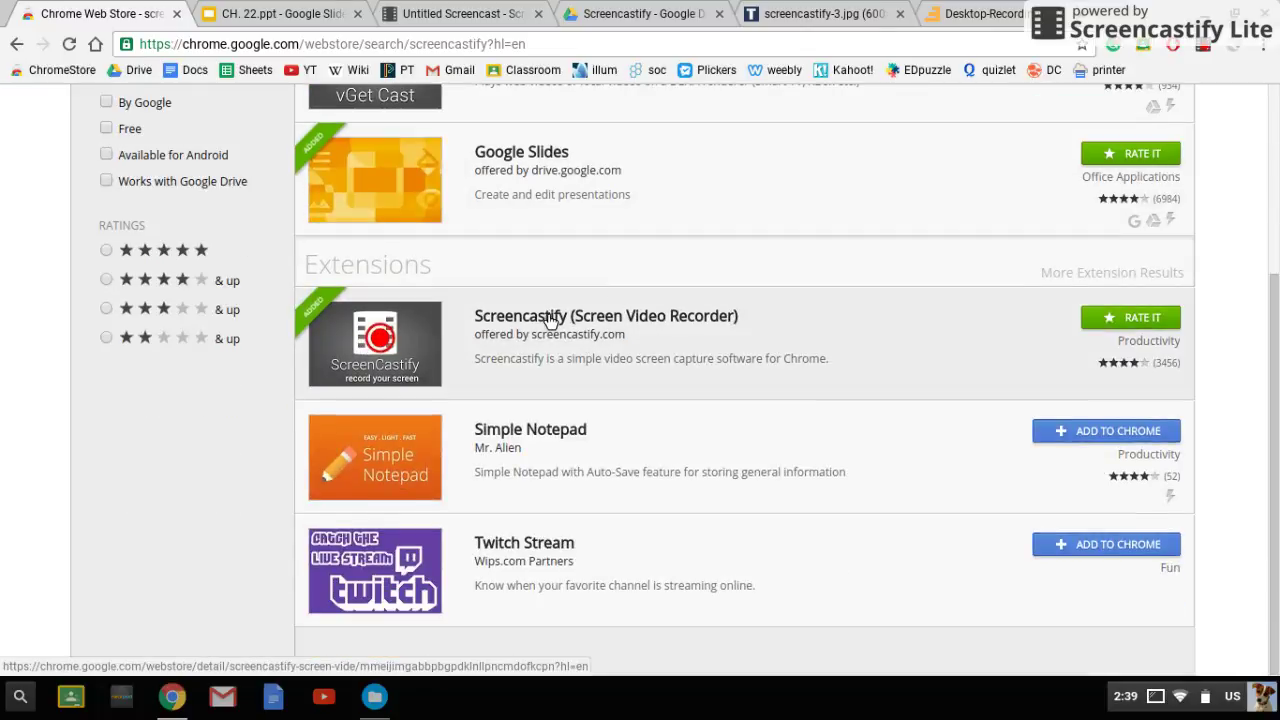
left_click(731, 326)
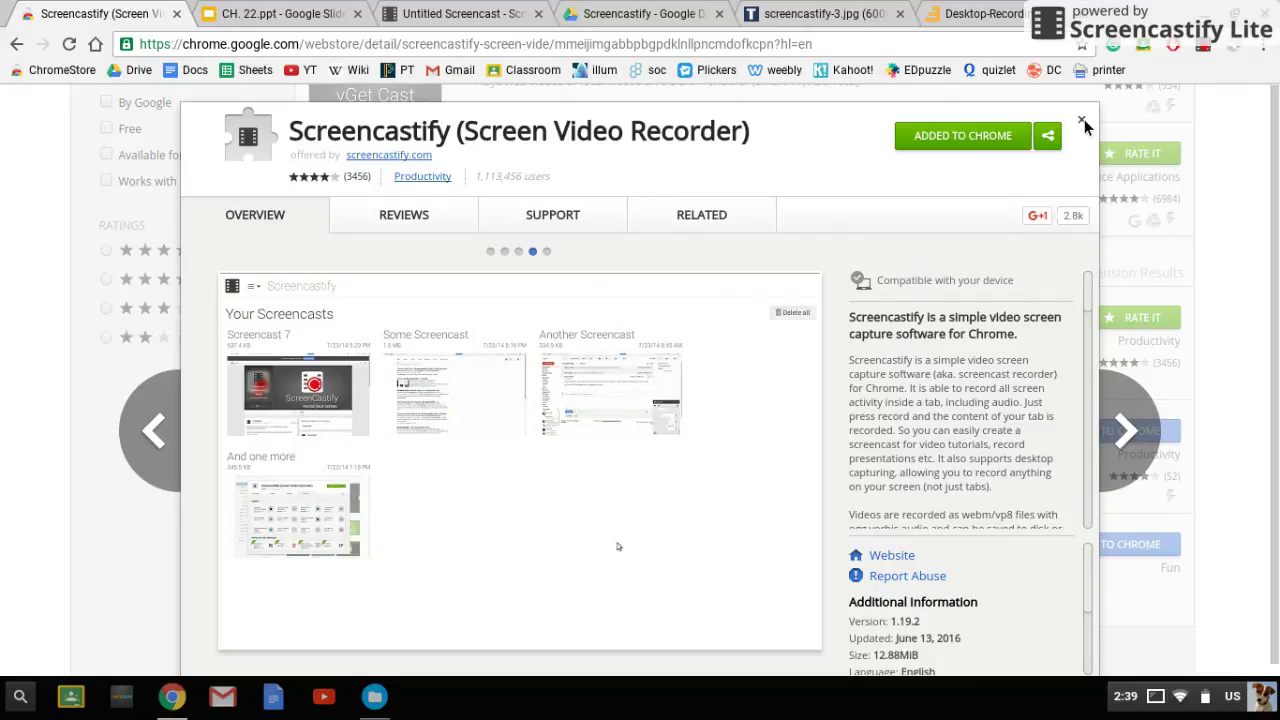
left_click(1081, 121)
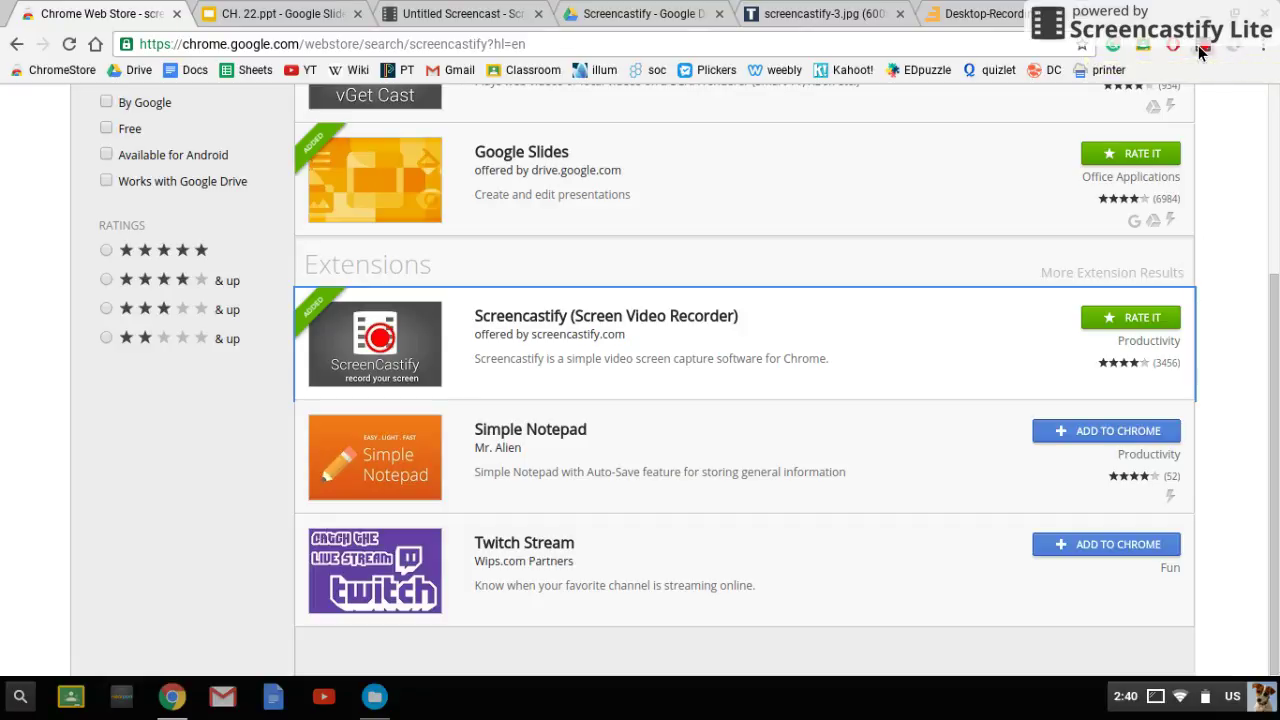
Step: Check the Screencastify recording popup, then view the screencastify-3.jpg Record settings image
left_click(1202, 48)
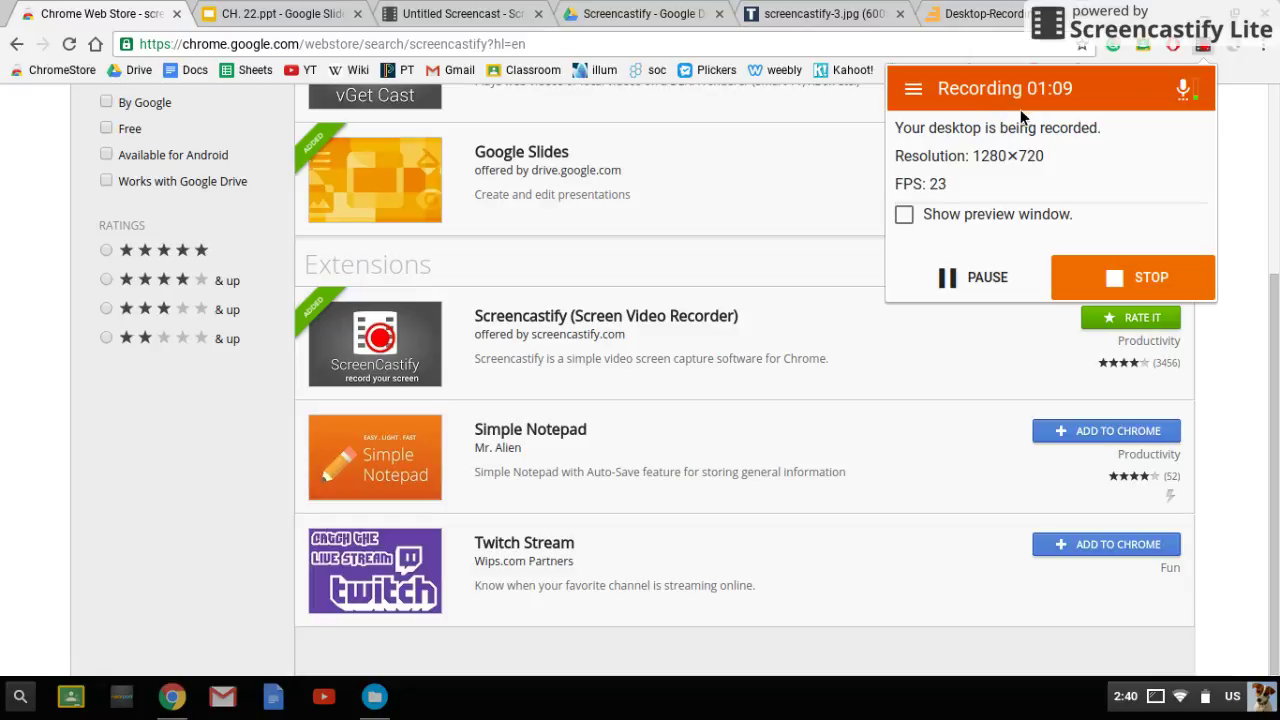
left_click(1204, 343)
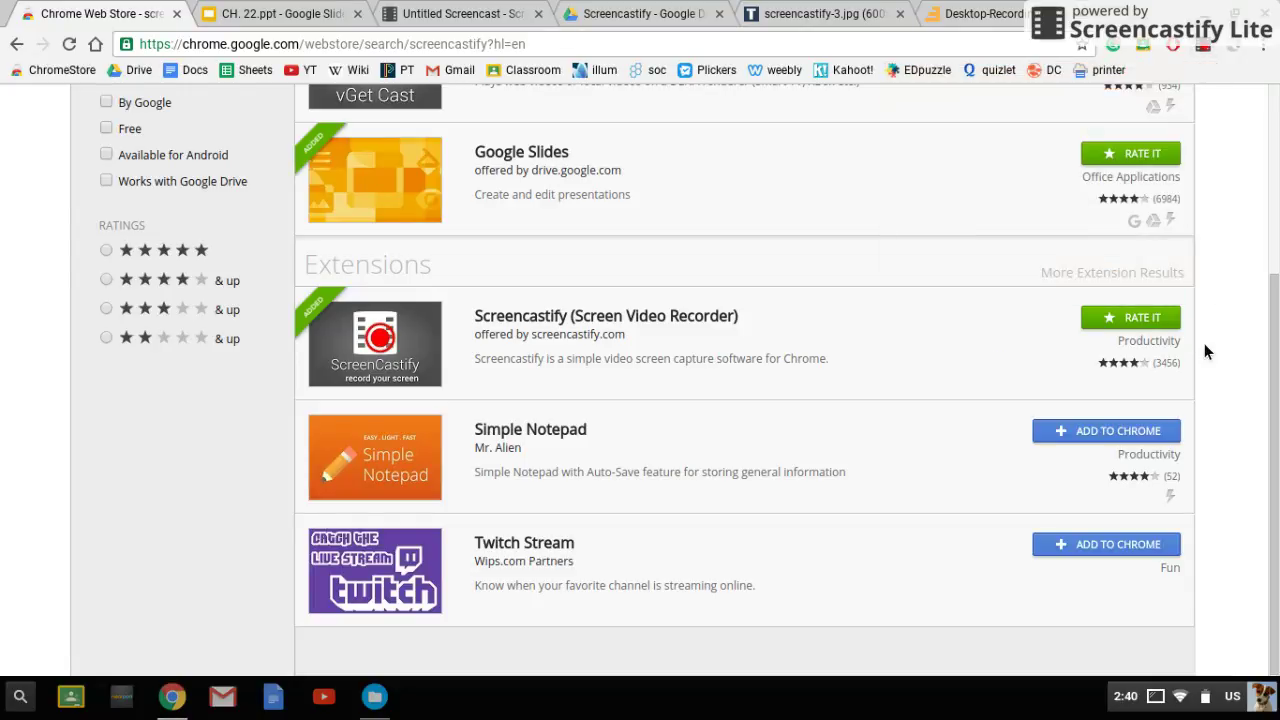
left_click(994, 14)
left_click(826, 14)
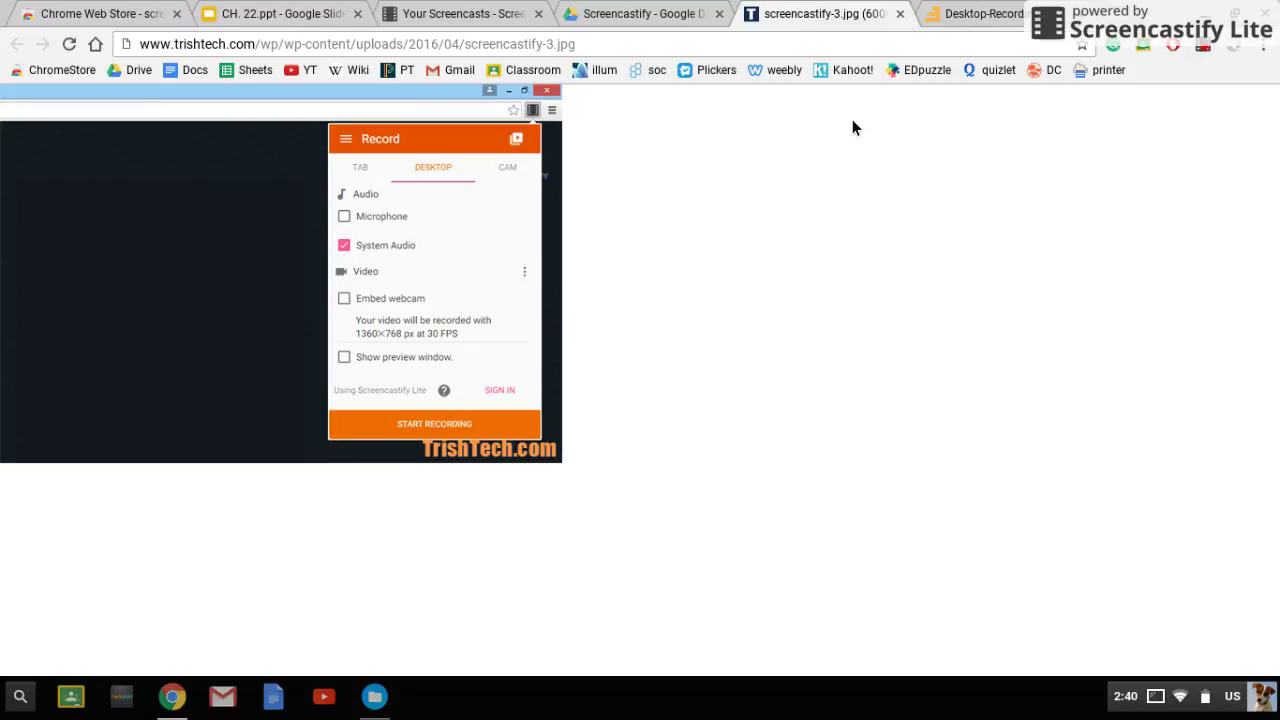
Step: Close the desktop-recording screenshot tab with Ctrl+W
left_click(997, 12)
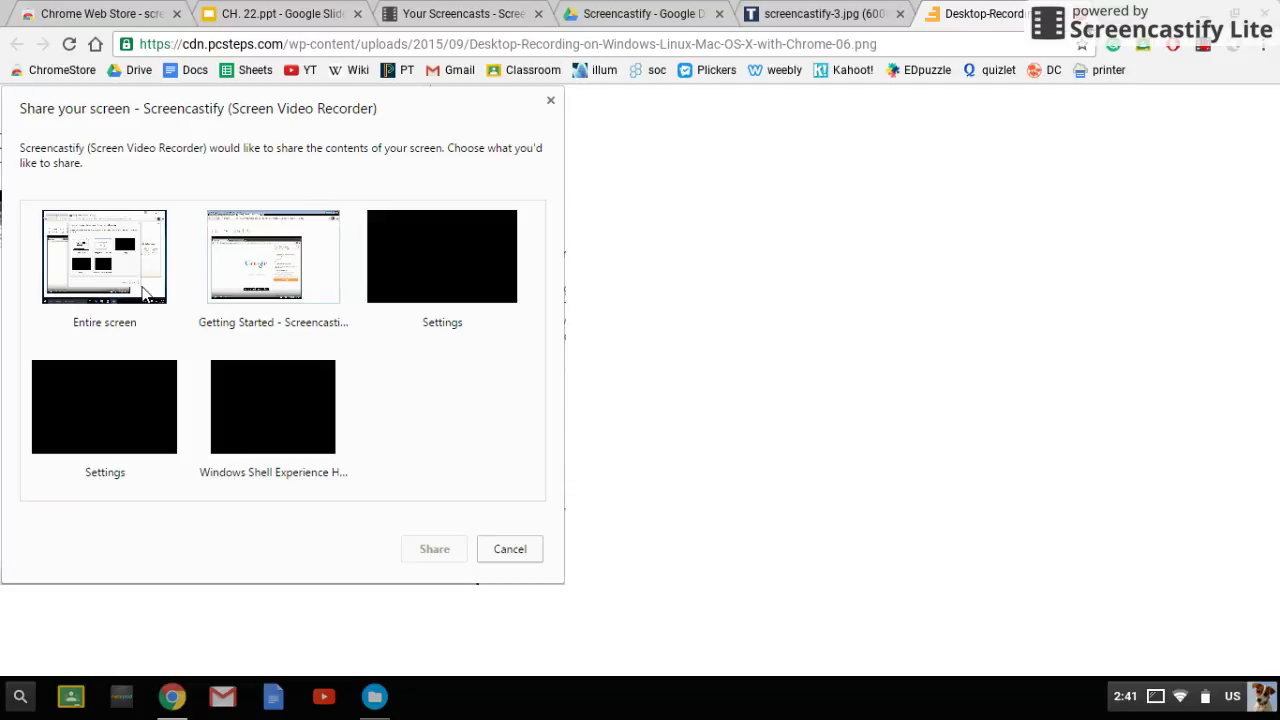
key("ctrl+w")
Step: Present CH. 22.ppt full screen, step through slides, and exit on 'Approaches to waste management'
left_click(268, 18)
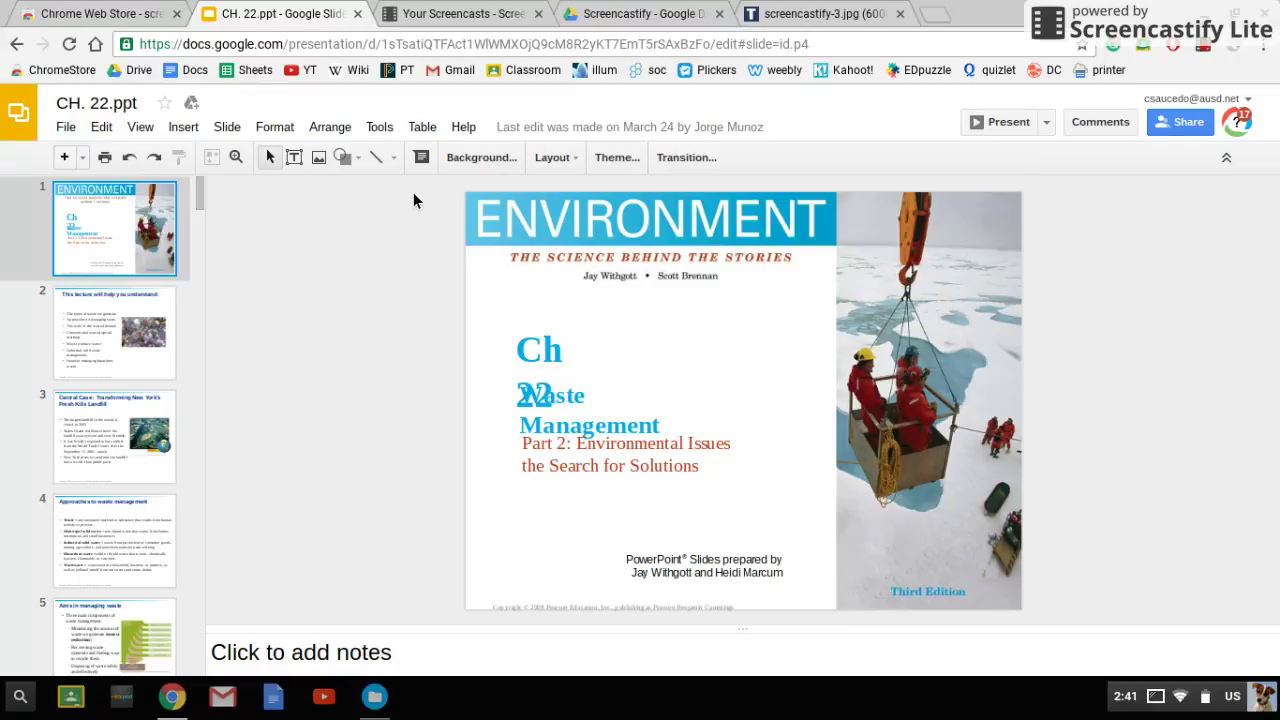
left_click(989, 122)
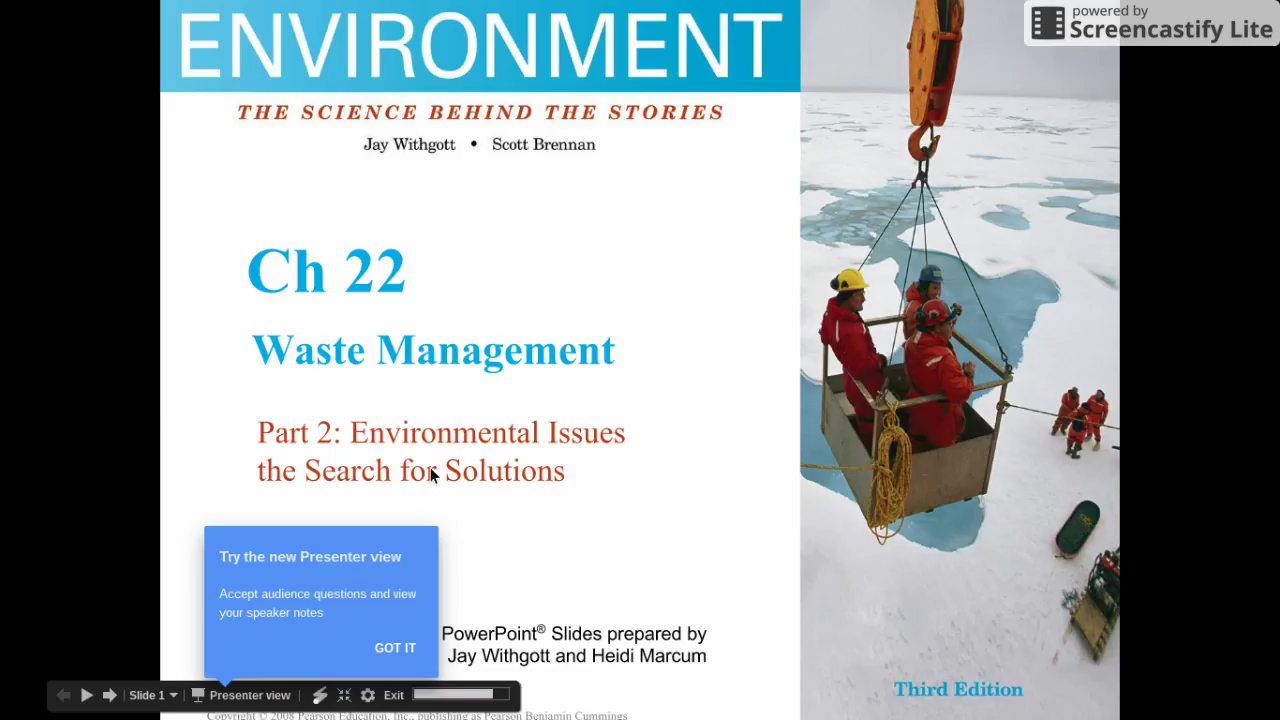
left_click(407, 650)
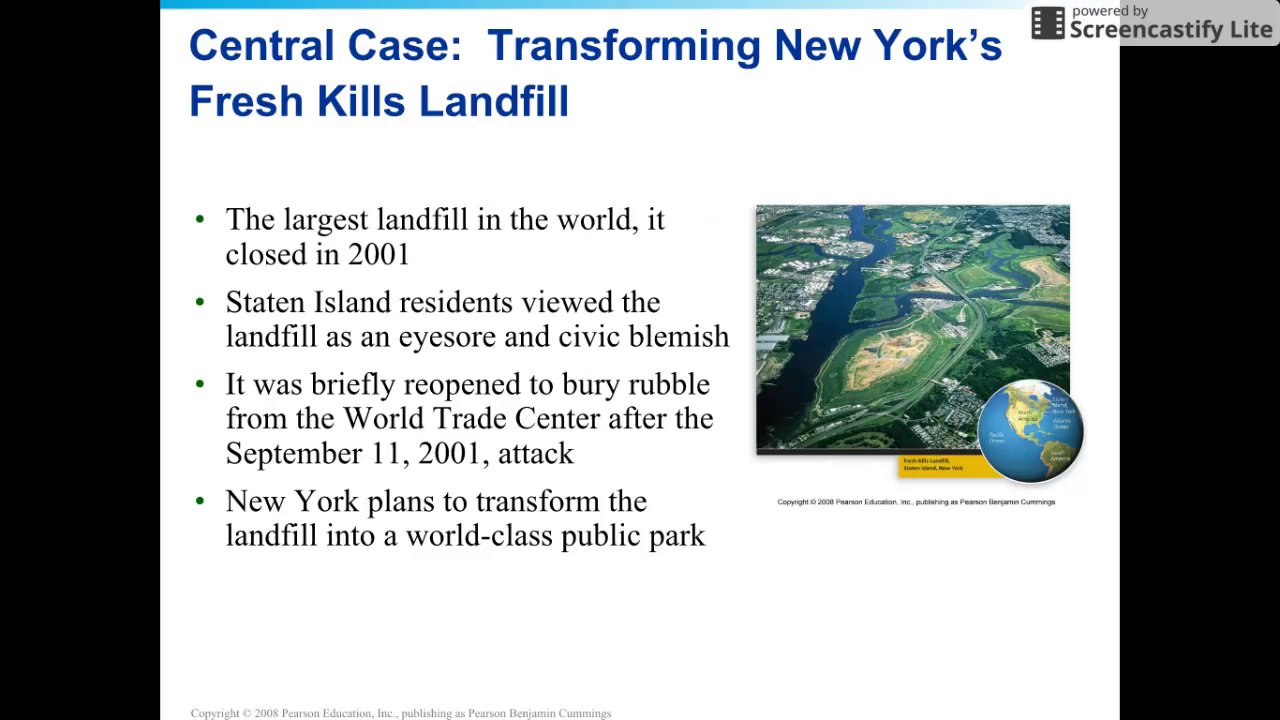
key("Right")
key("Right")
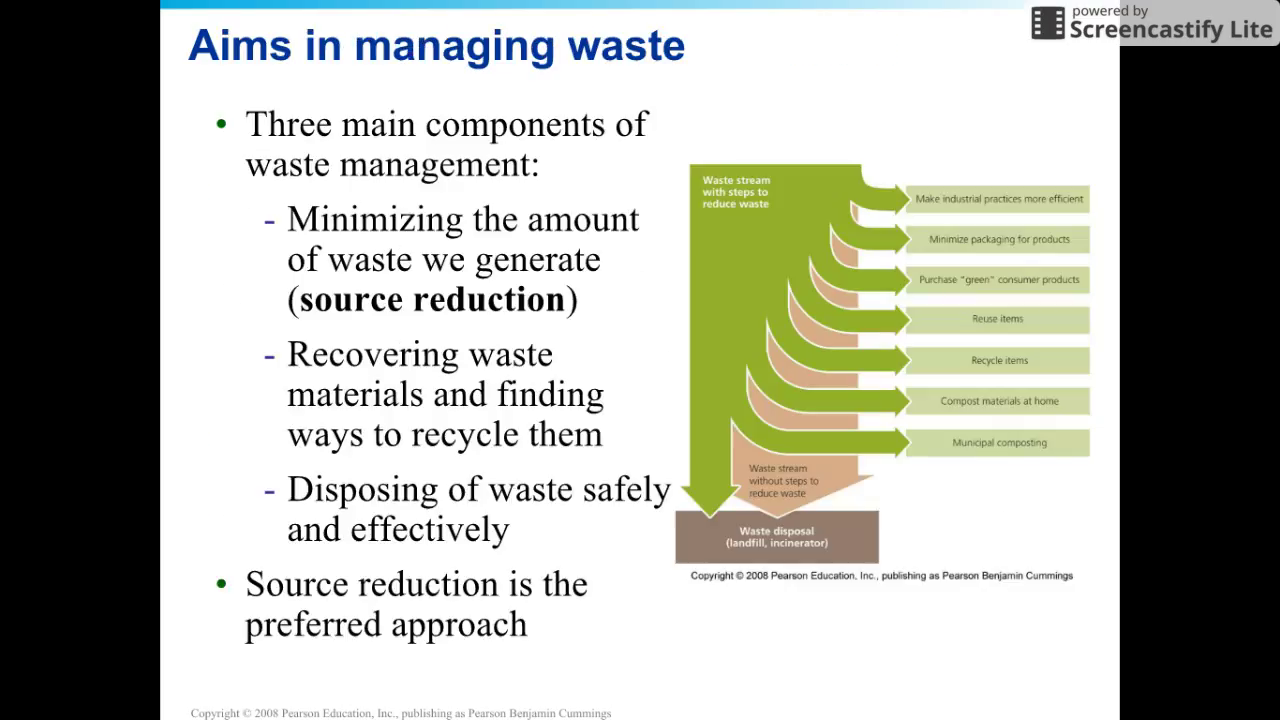
key("Left")
key("Left")
key("Right")
key("Right")
key("Right")
key("Left")
key("Left")
key("Left")
key("Right")
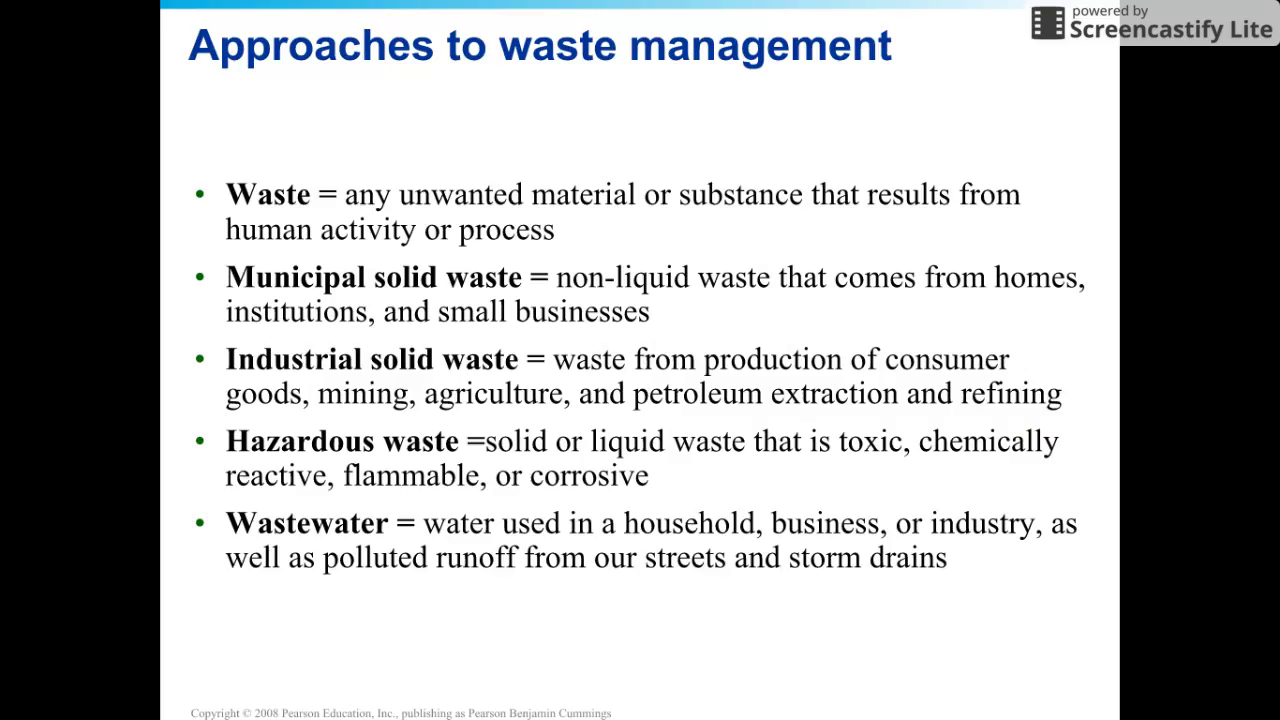
key("Escape")
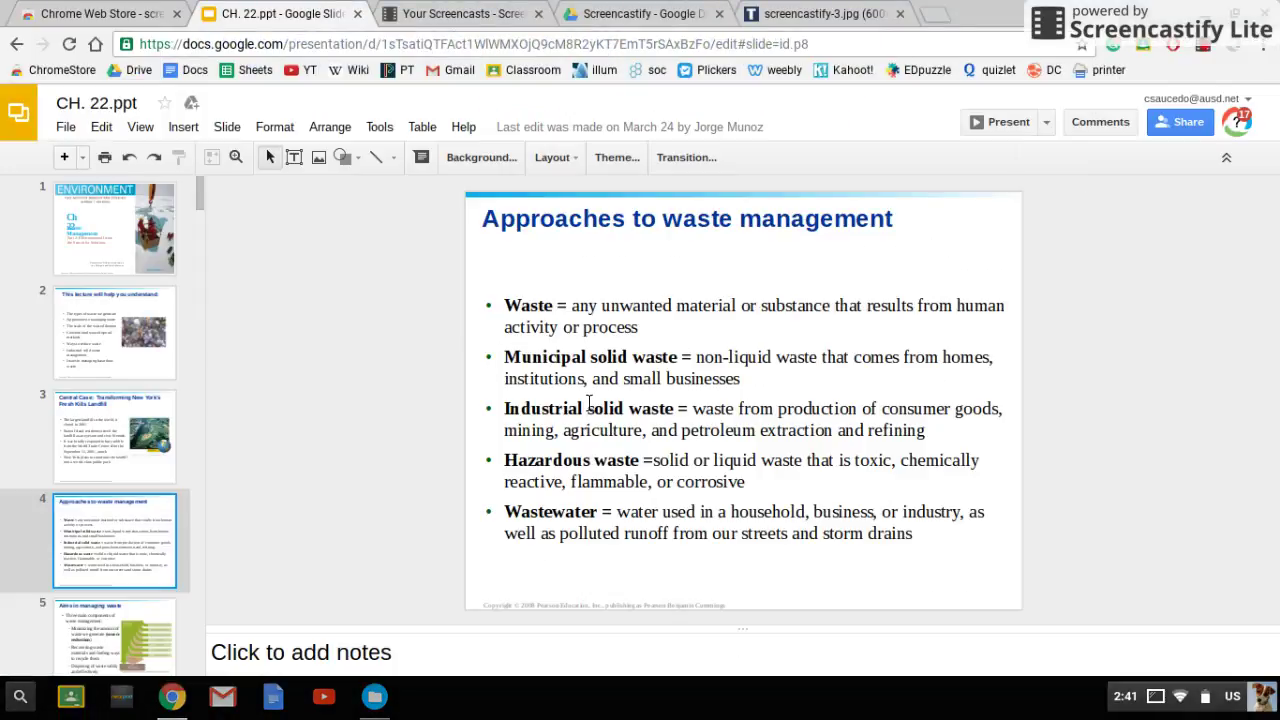
Step: Stop the Screencastify recording and view the two Untitled Screencasts in Your Recordings
left_click(1203, 50)
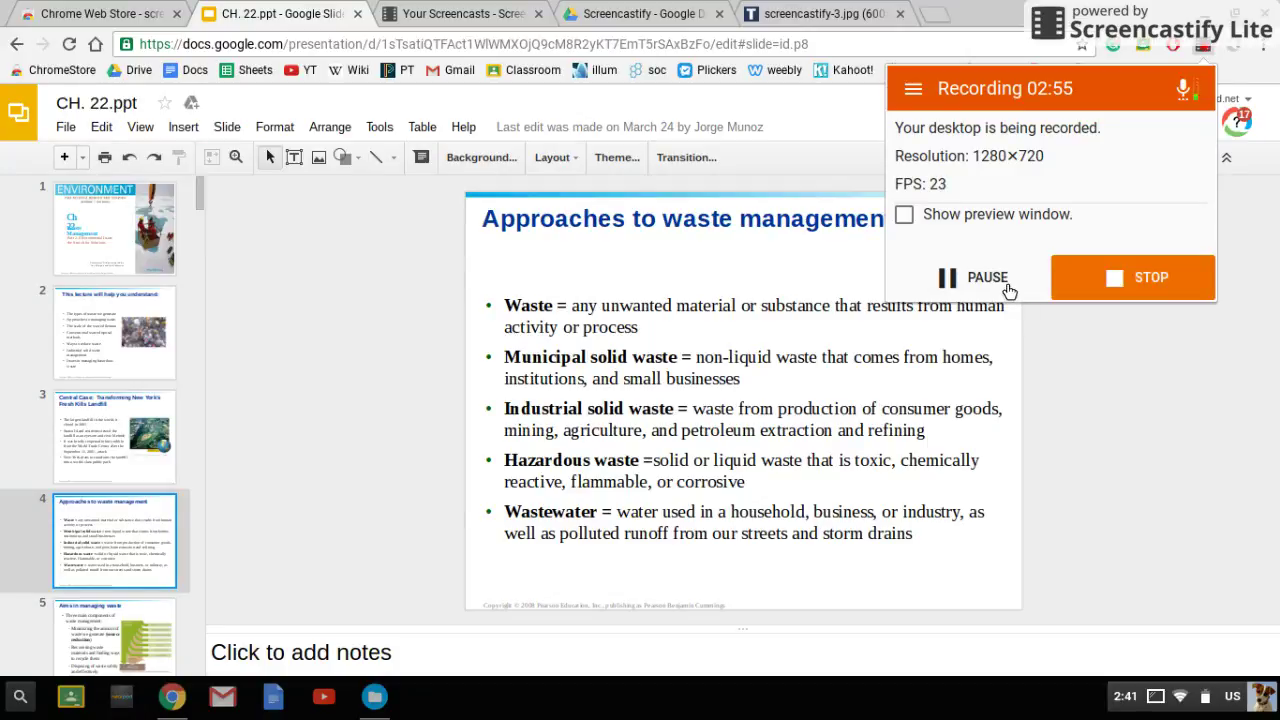
left_click(1120, 304)
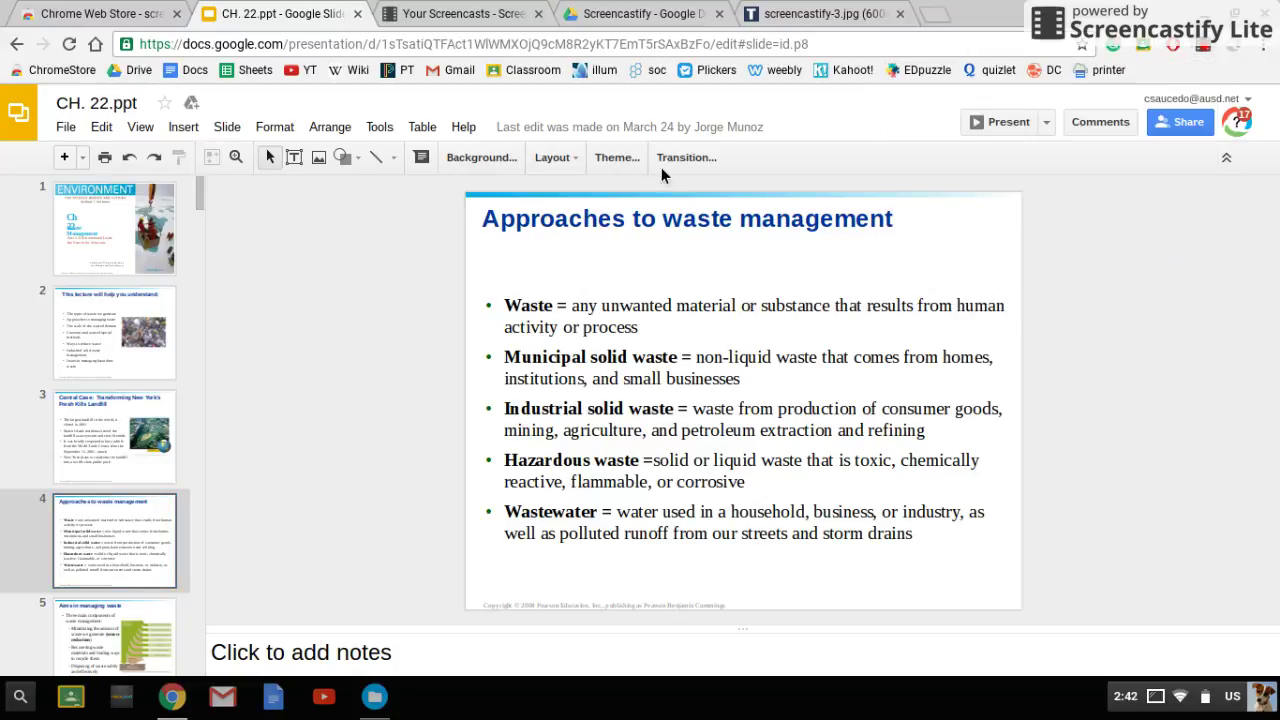
left_click(488, 10)
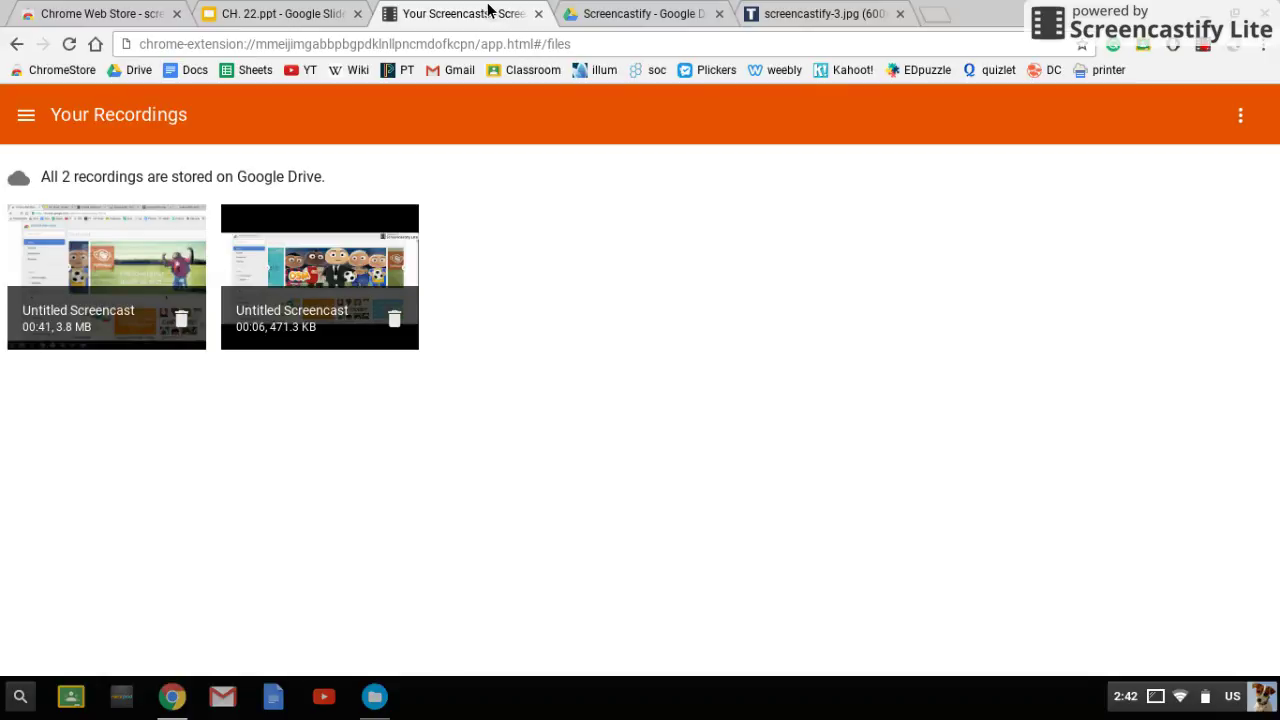
Step: Open the first 41-second Untitled Screencast and pause its playback
left_click(143, 251)
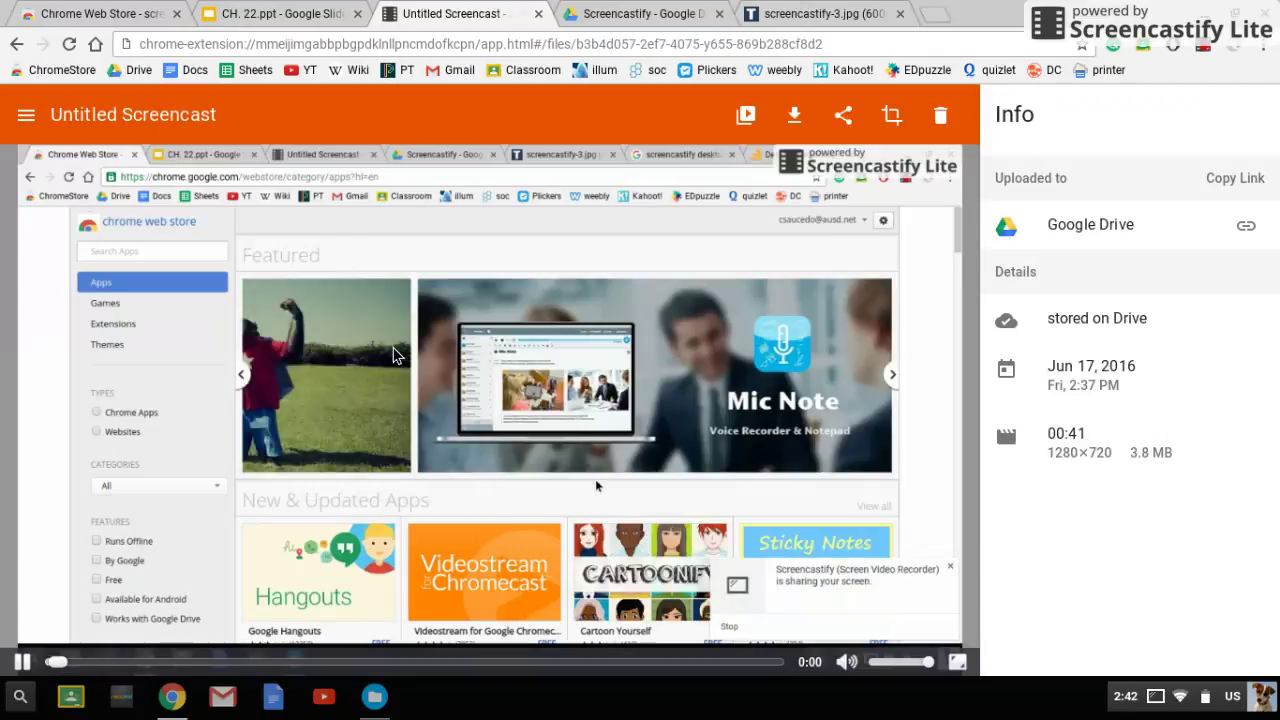
left_click(22, 660)
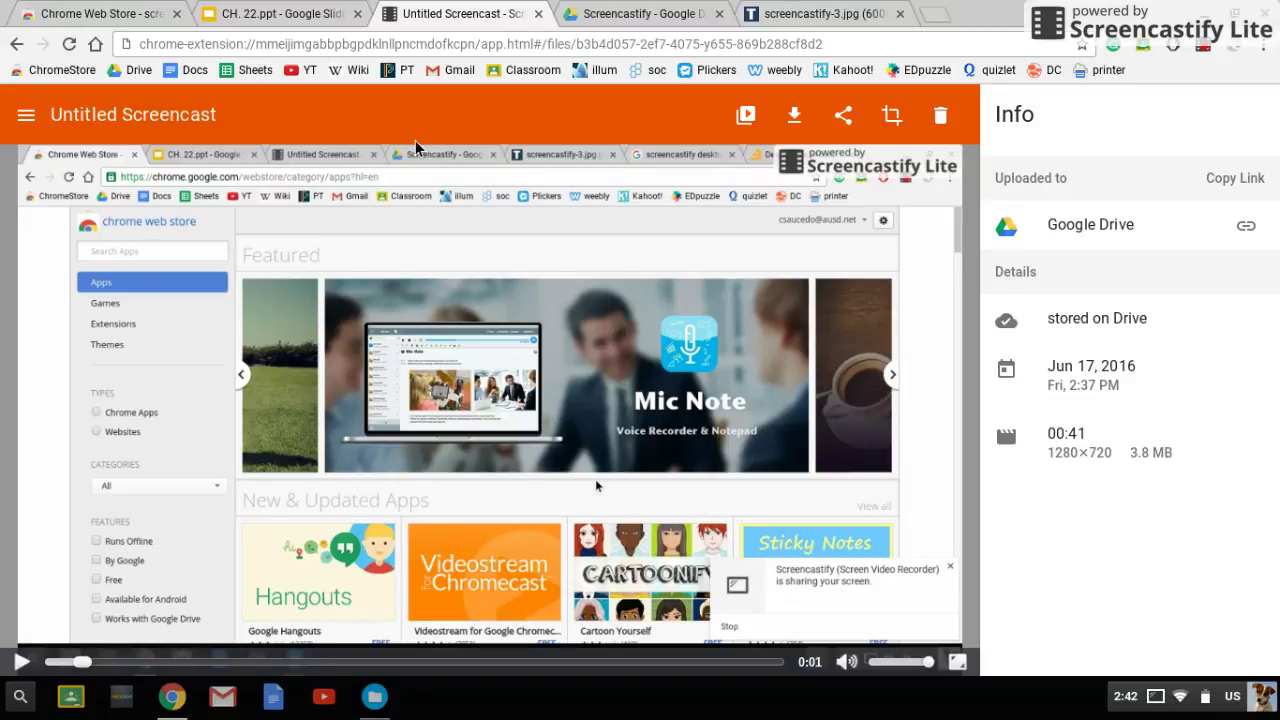
Step: From My Drive, open the Screencastify folder and the first Untitled Screencast video
left_click(600, 26)
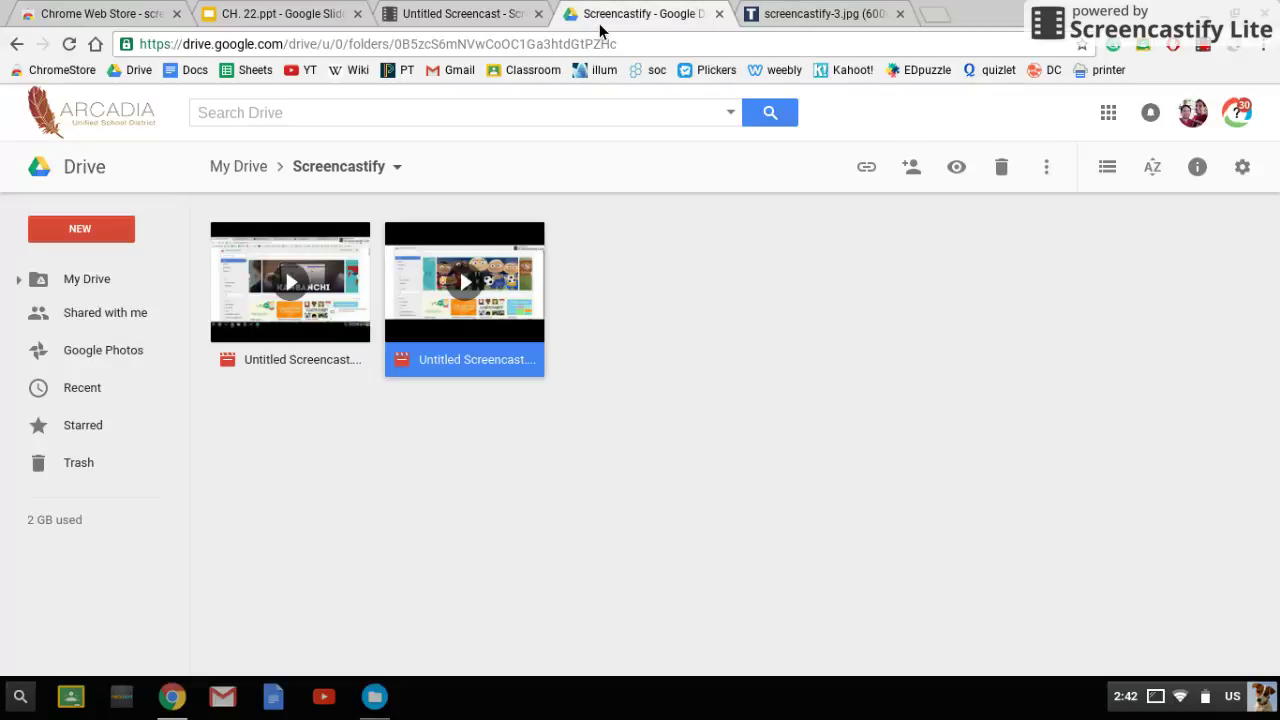
left_click(238, 170)
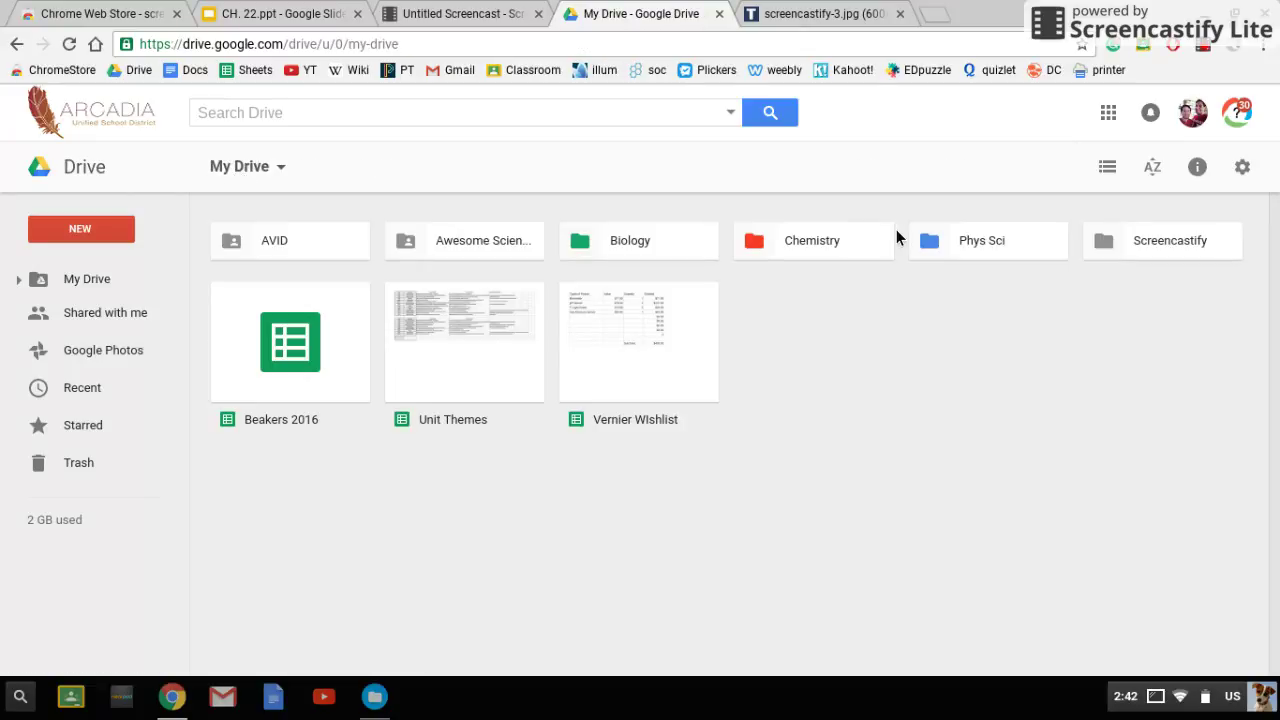
double_click(1148, 249)
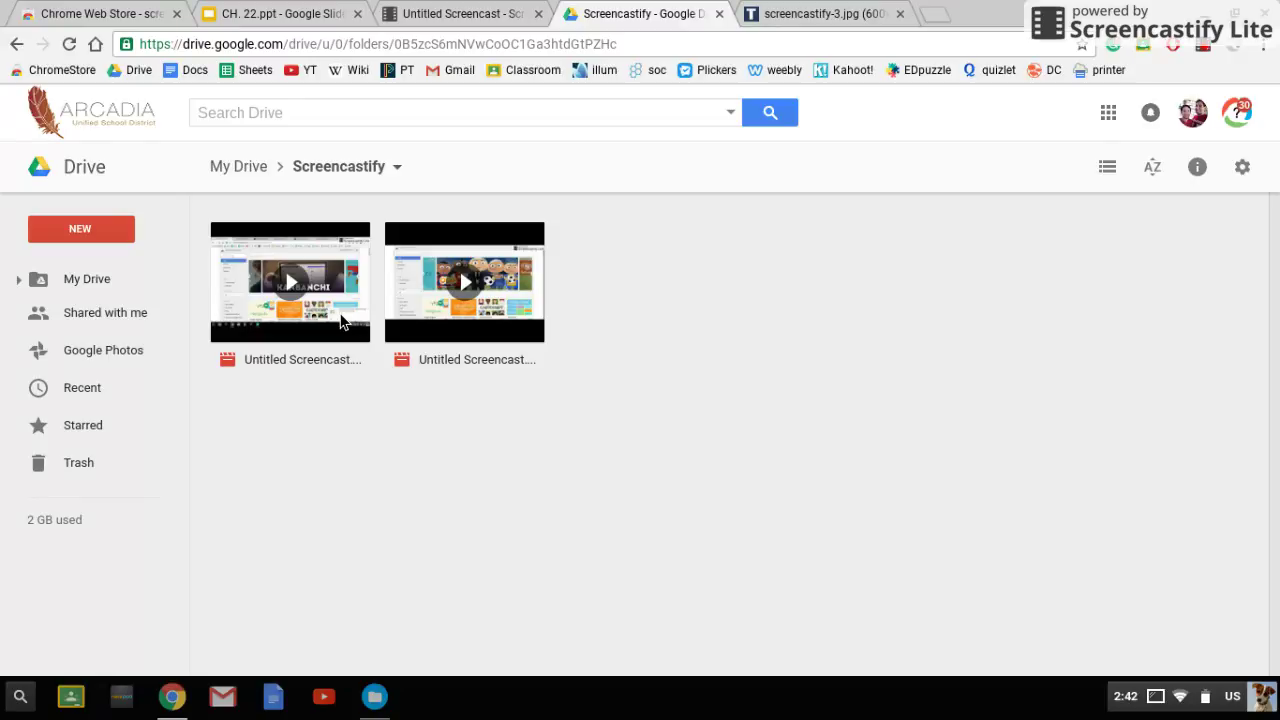
left_click(340, 322)
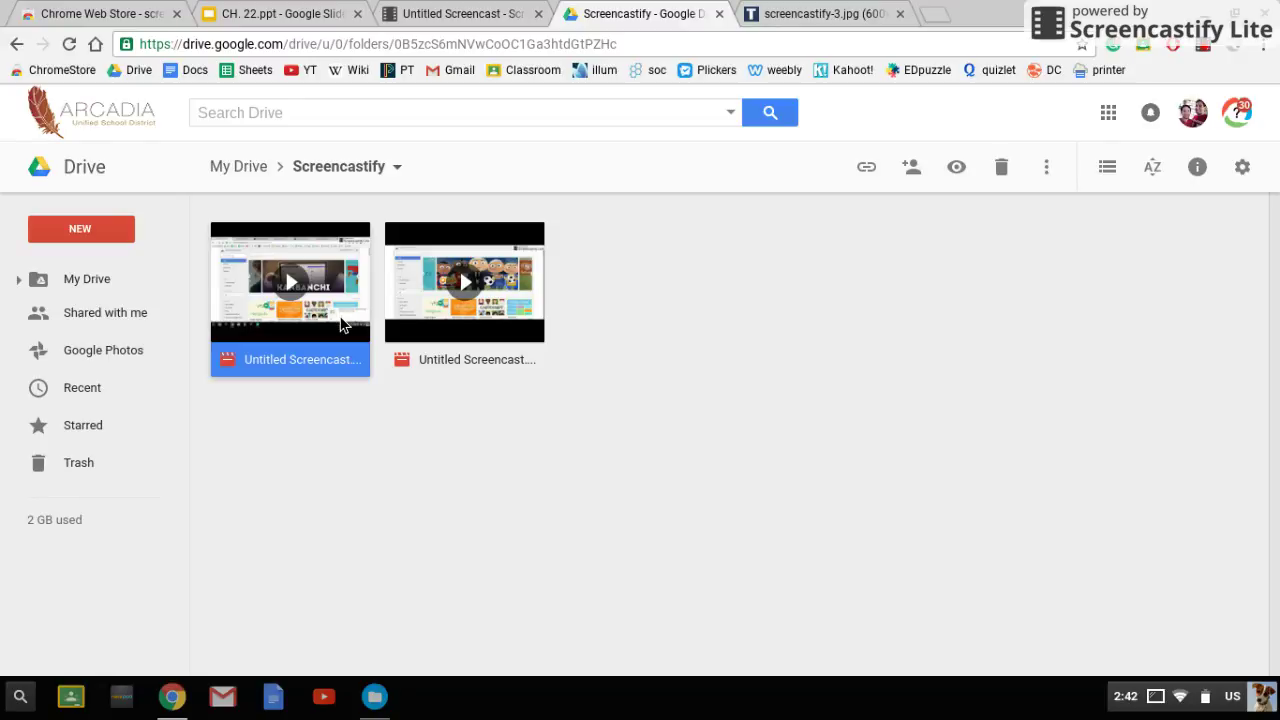
double_click(340, 322)
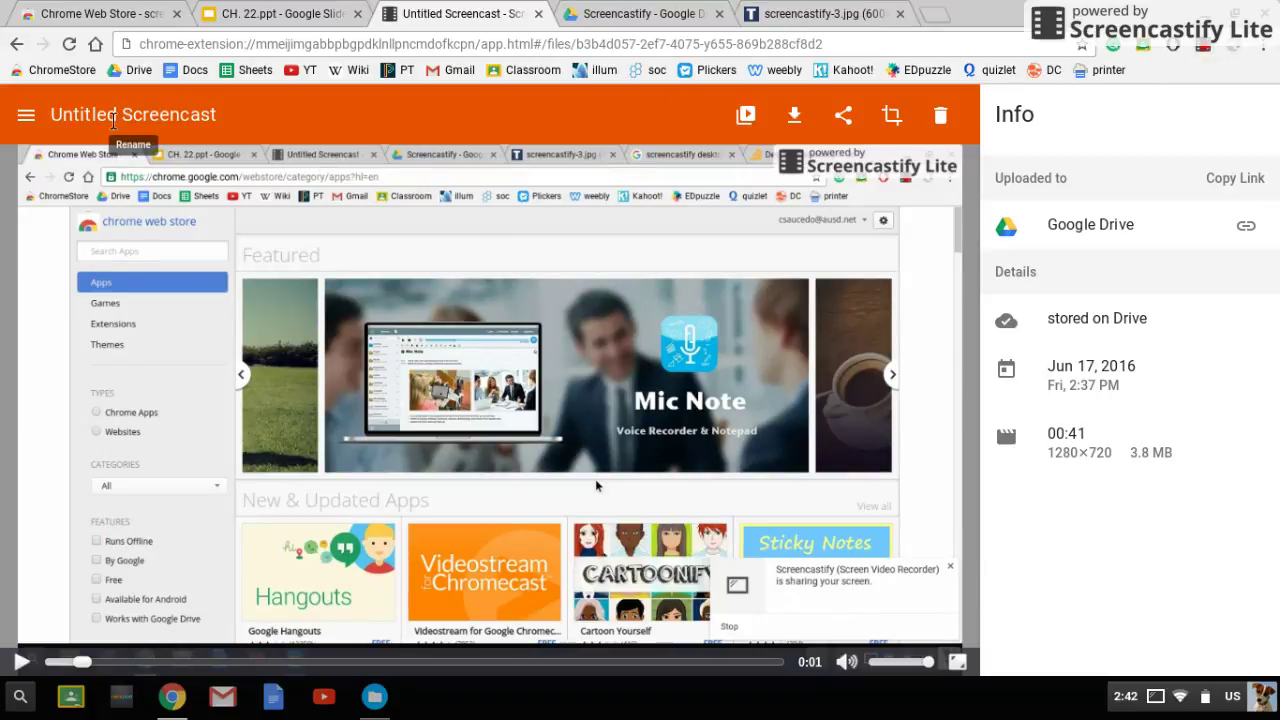
Step: Rename the Untitled Screencast recording to 'Last First Period'
left_click(113, 120)
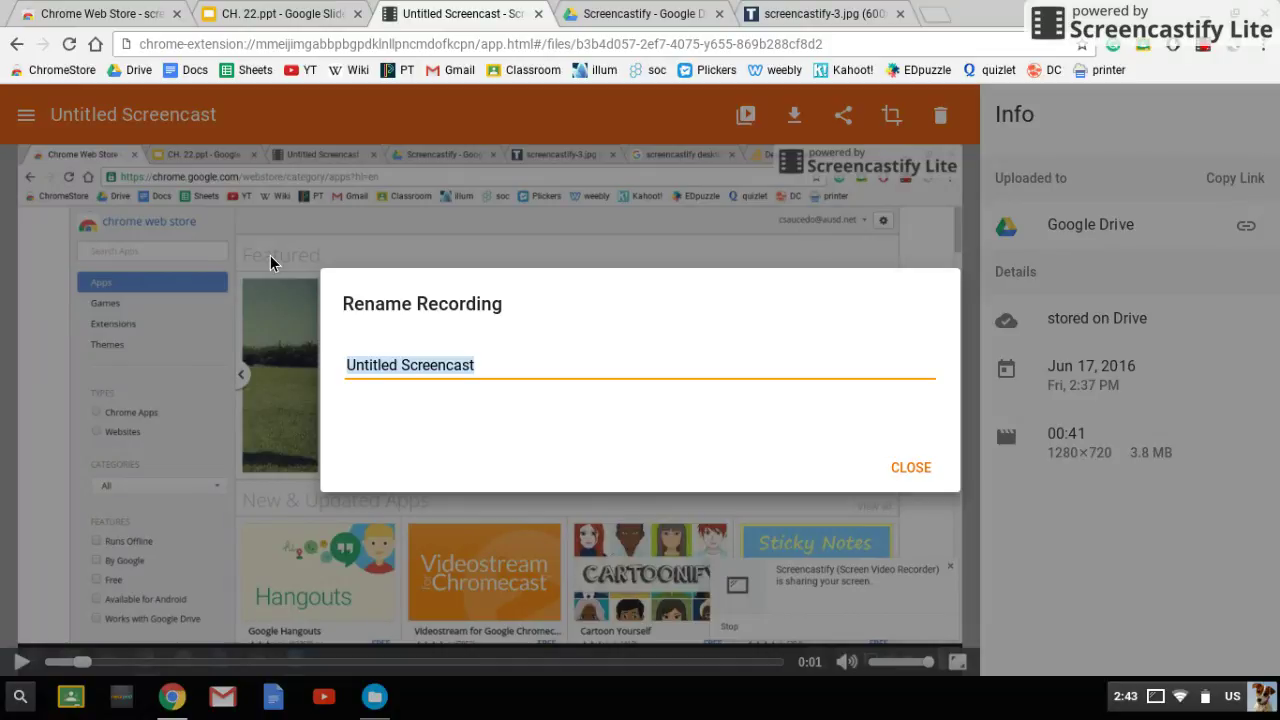
type("Last ")
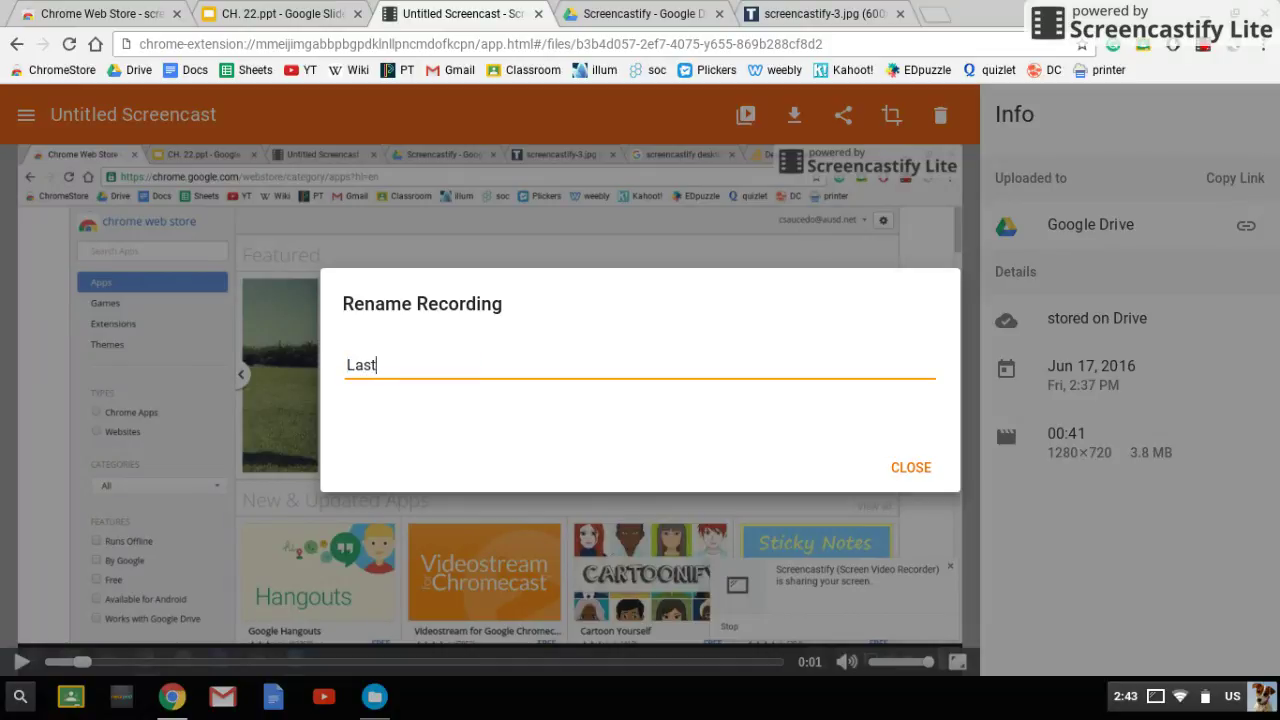
type("First Period")
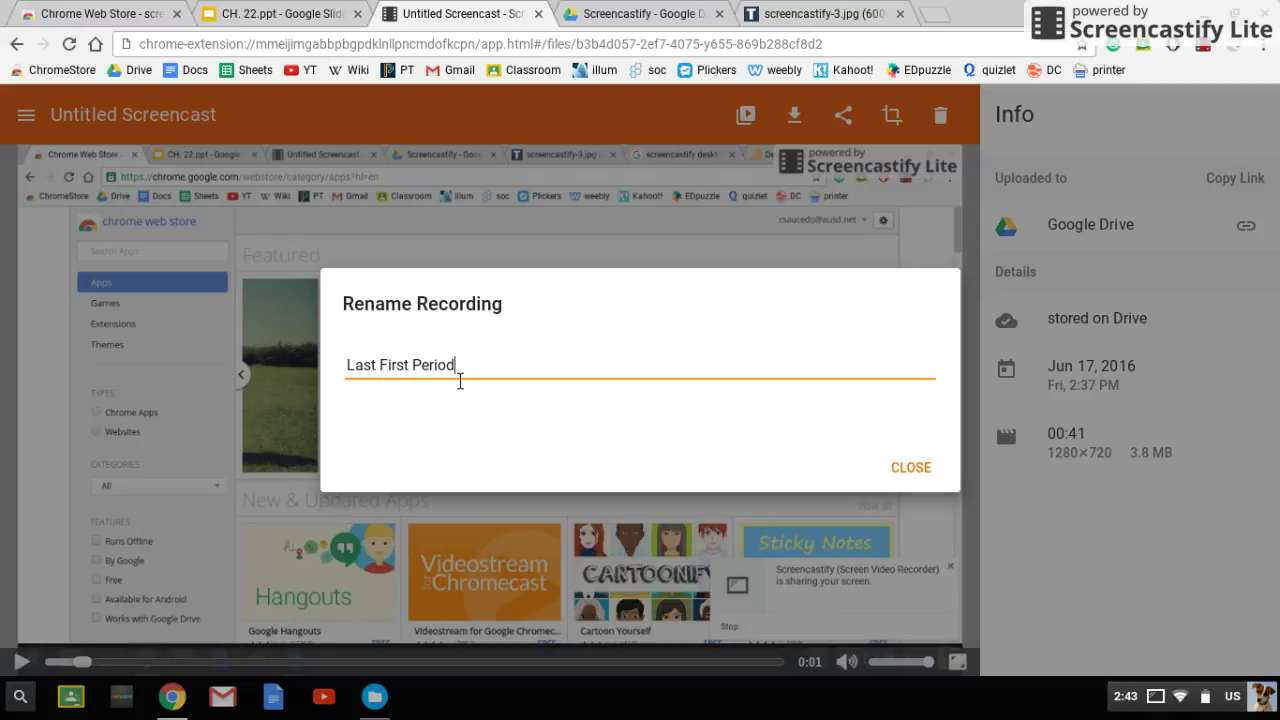
left_click(911, 468)
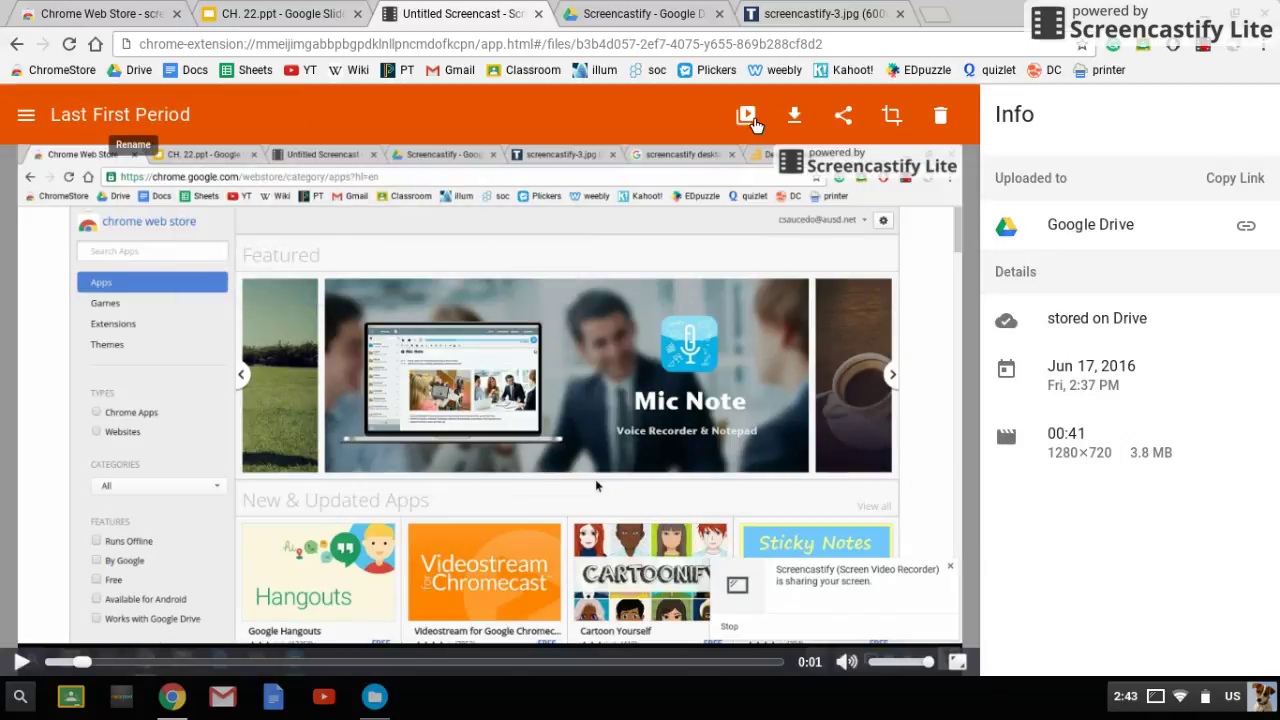
left_click(640, 13)
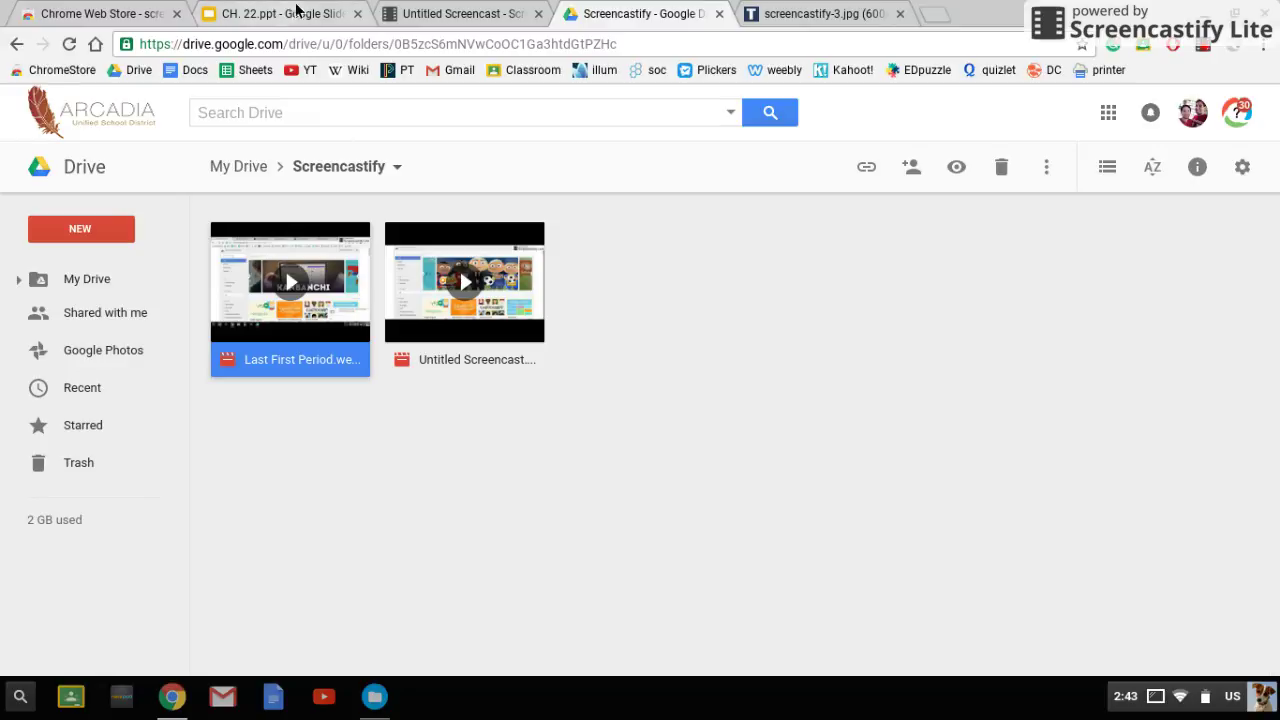
left_click(417, 13)
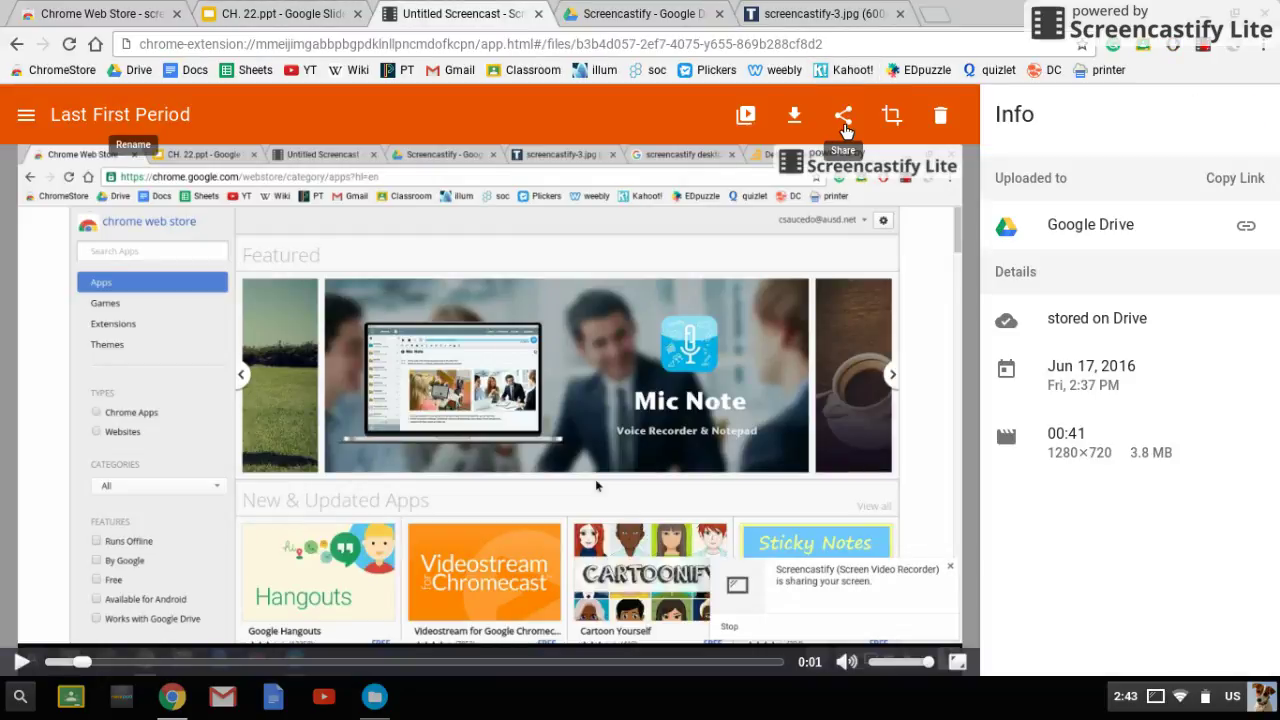
left_click(843, 120)
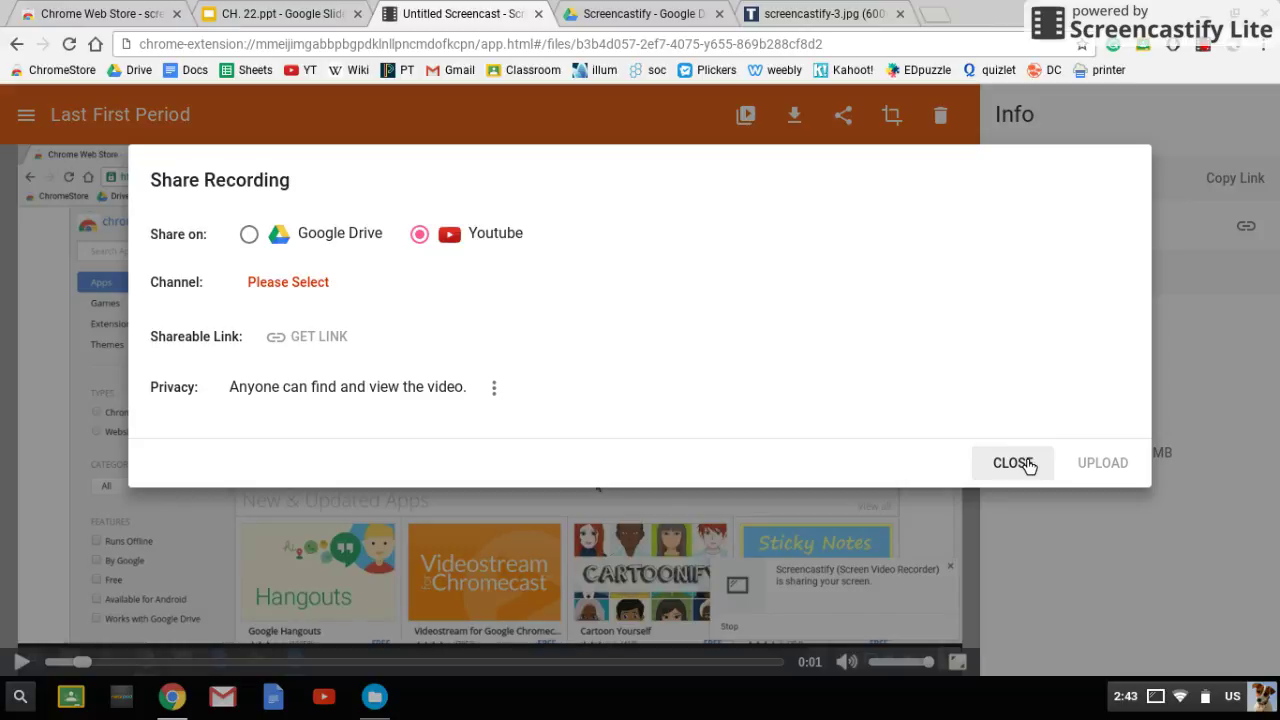
left_click(1013, 463)
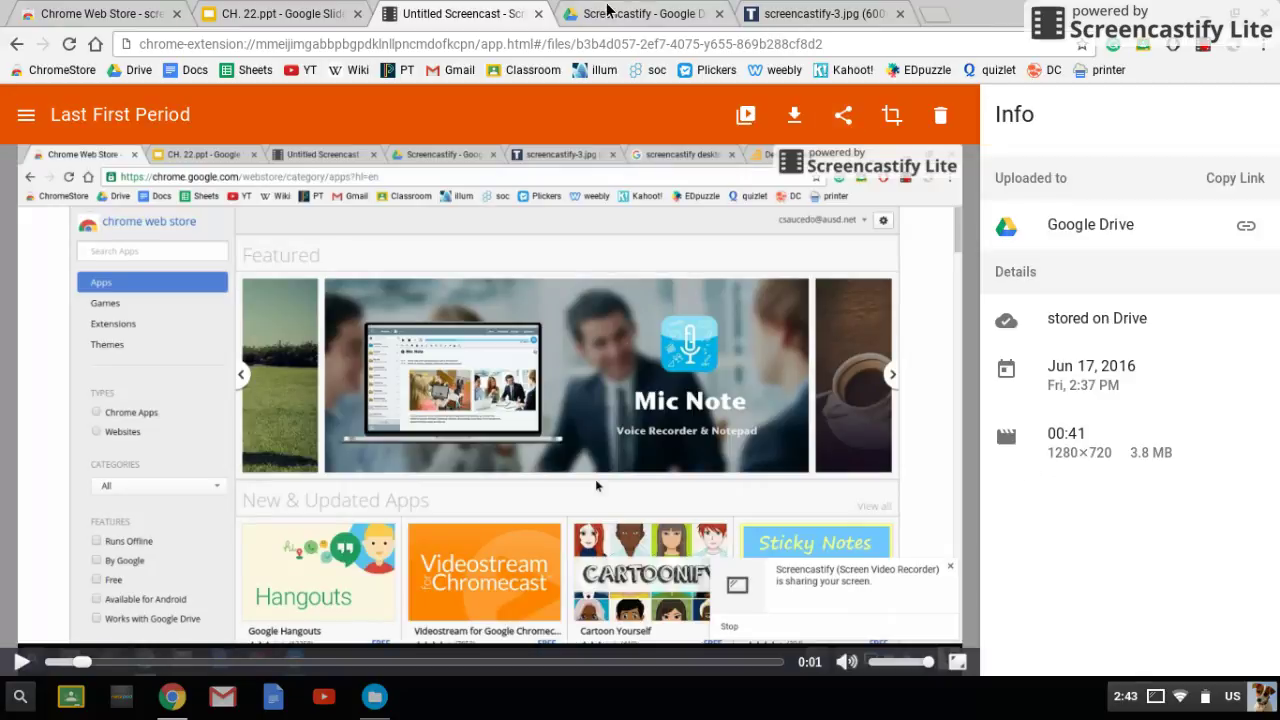
left_click(605, 12)
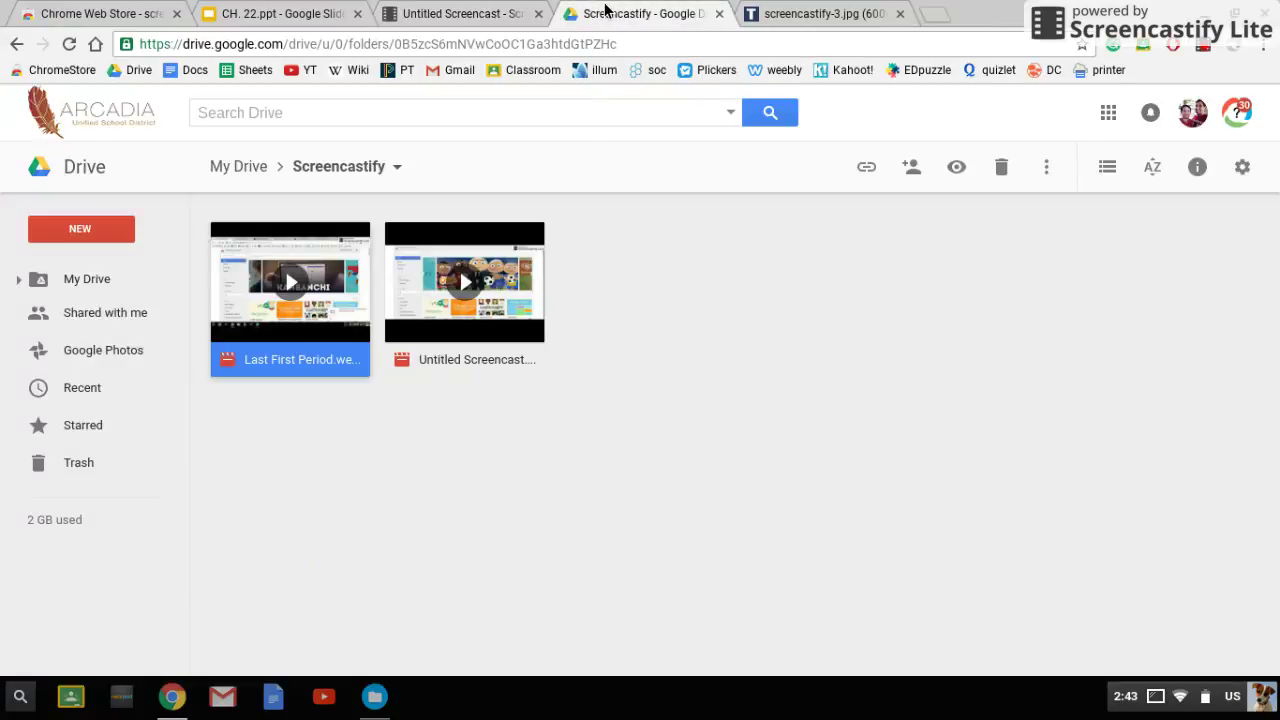
Step: Inspect the Last First Period video's Drive menu, then show the Screencastify recording controls
right_click(332, 310)
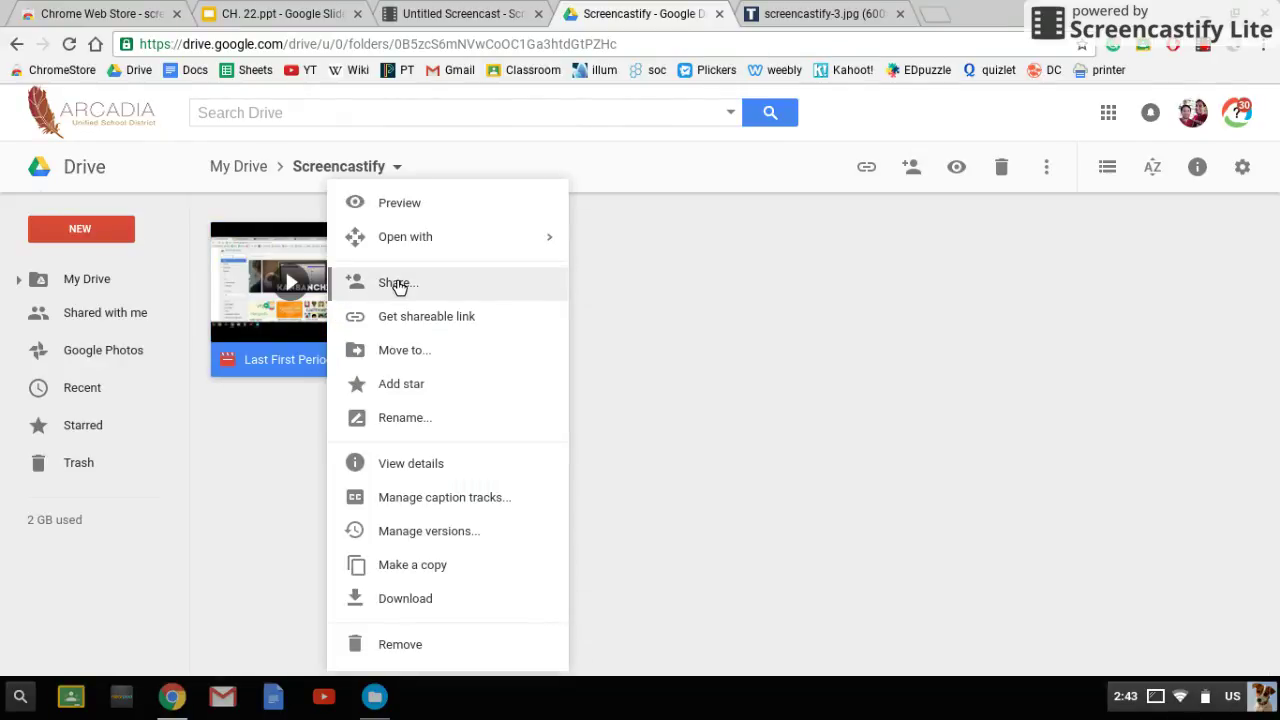
left_click(711, 323)
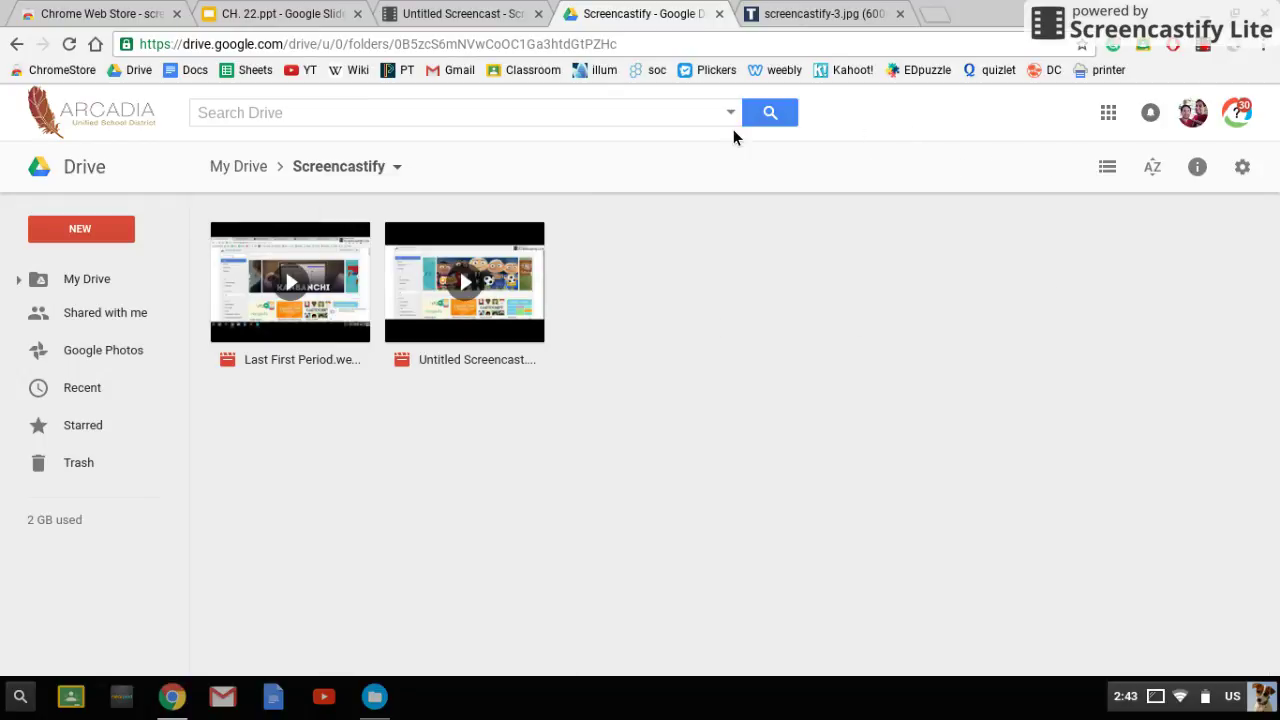
left_click(1206, 47)
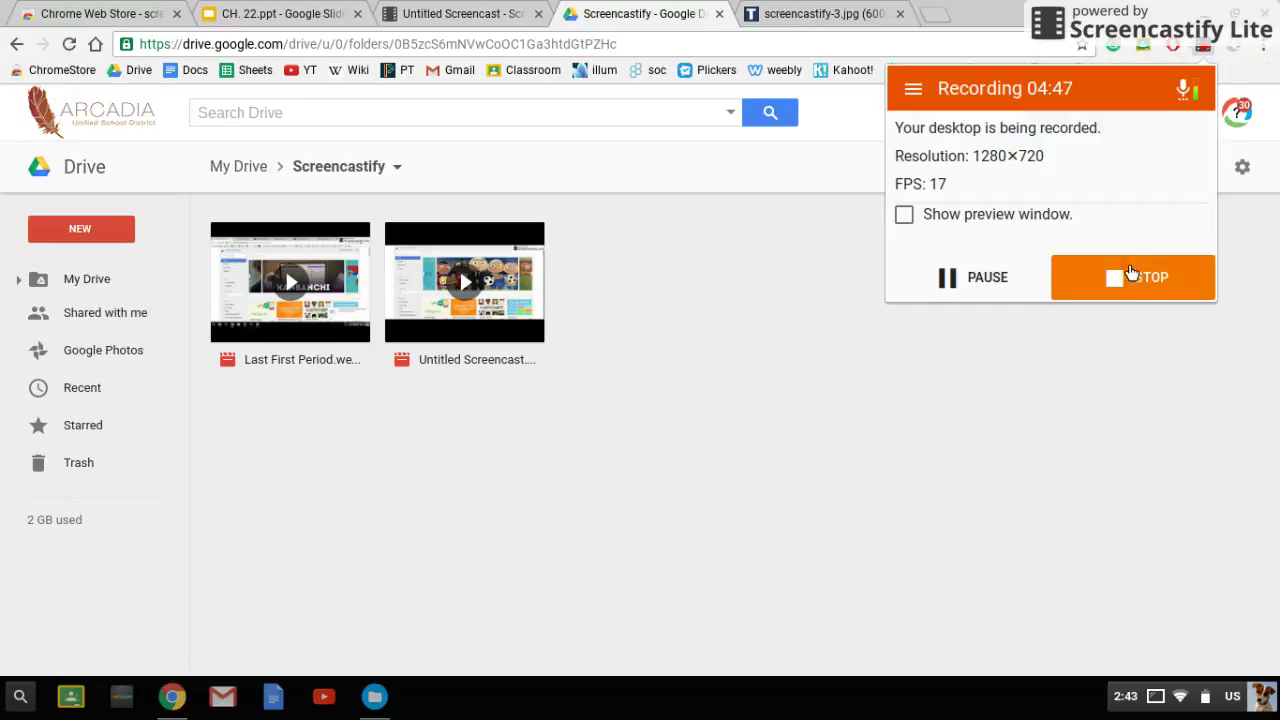